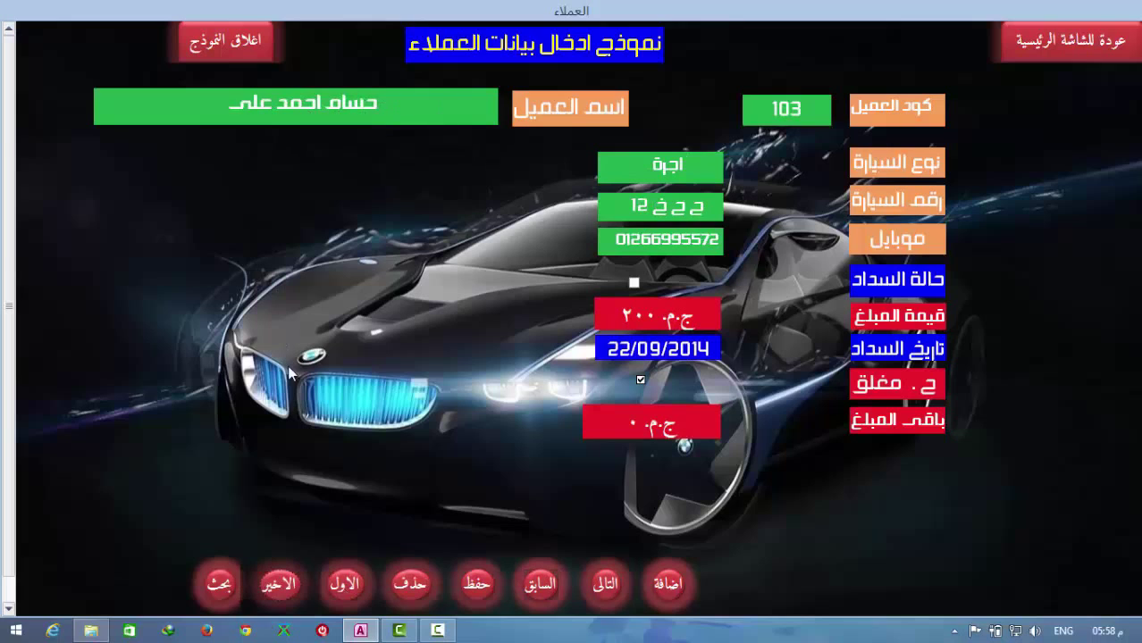
# - Check the customer form's record search dialog and the navigation between the customer form and the main screen
pyautogui.click(236, 563)
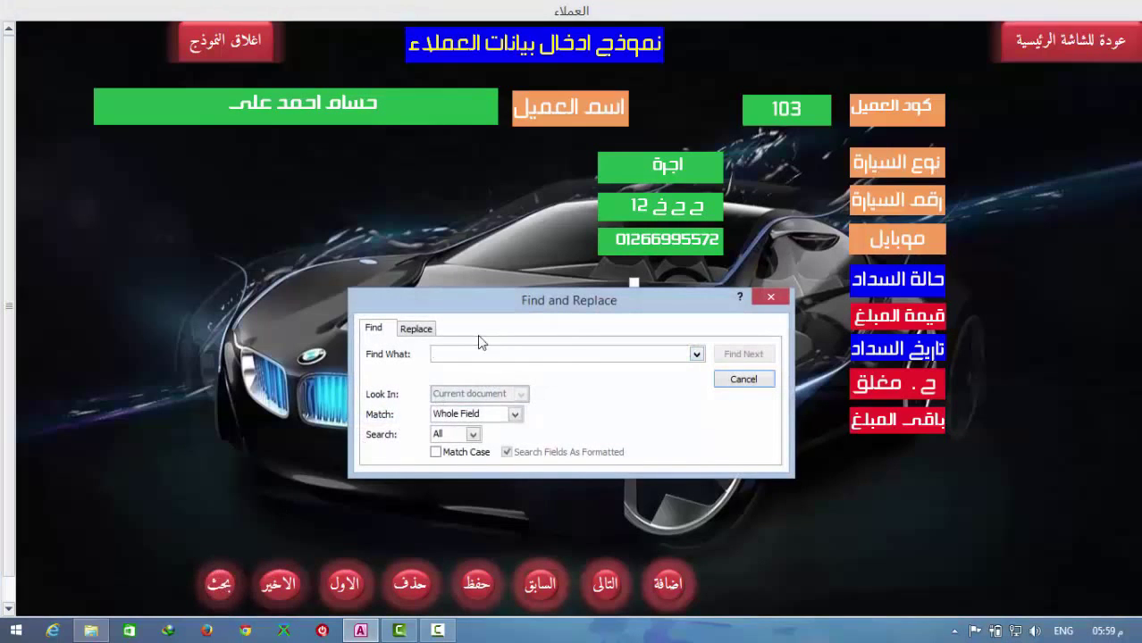
pyautogui.click(769, 298)
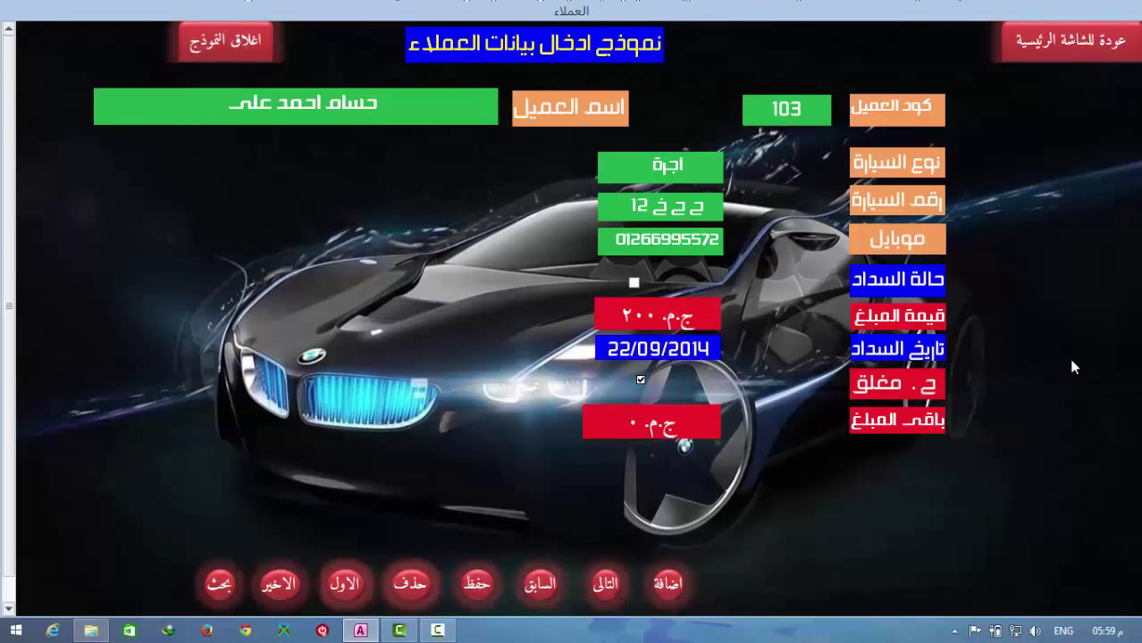
pyautogui.click(1053, 51)
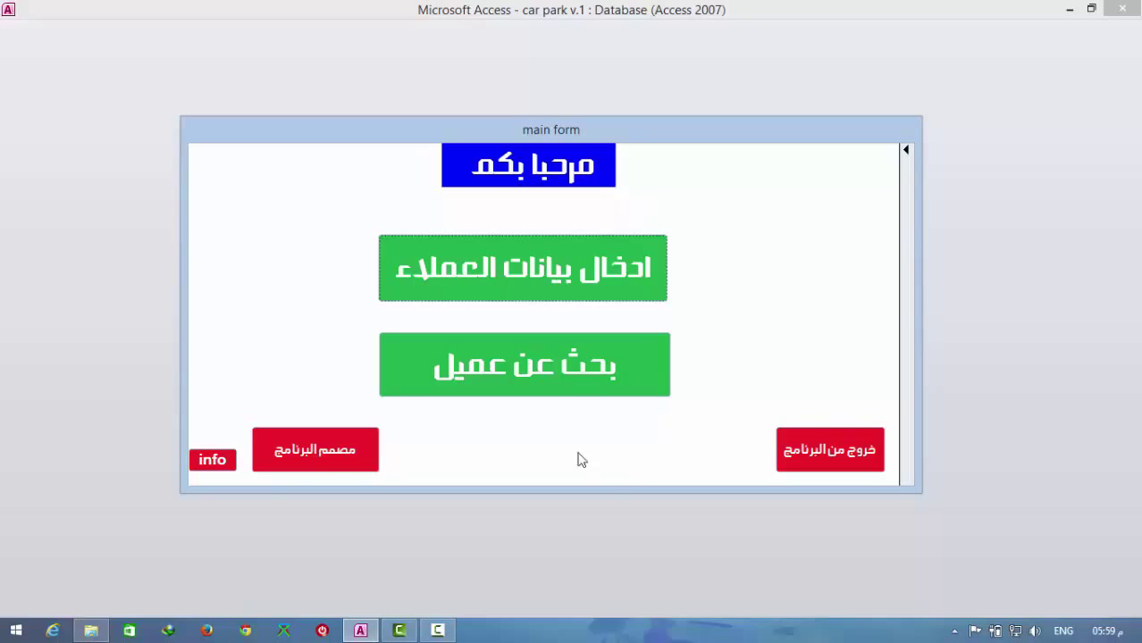
pyautogui.click(539, 278)
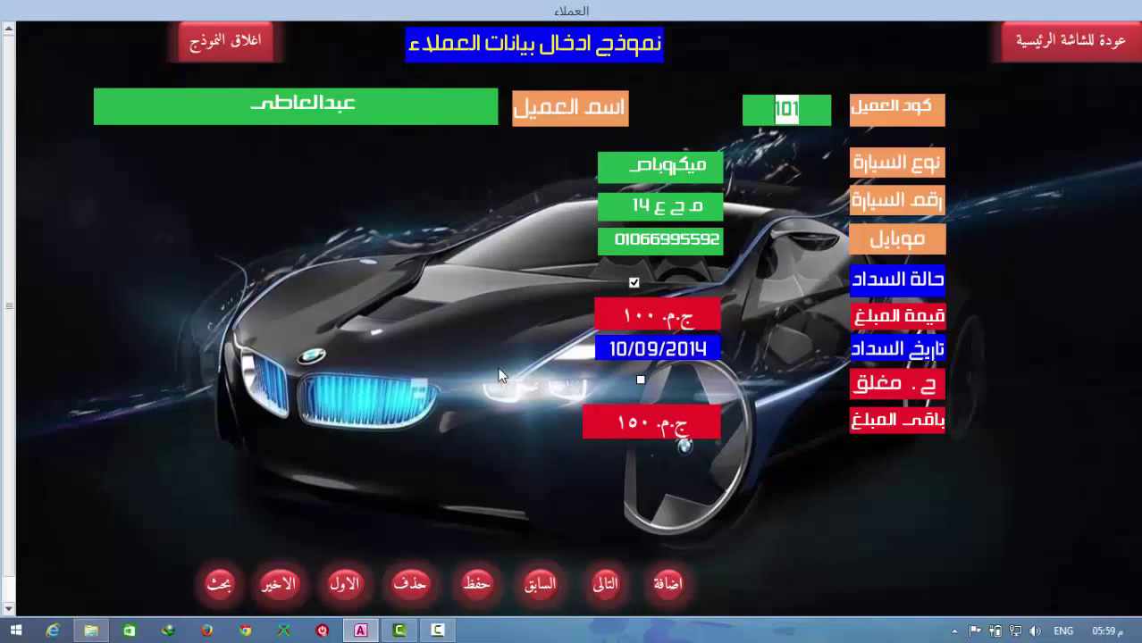
pyautogui.click(1026, 68)
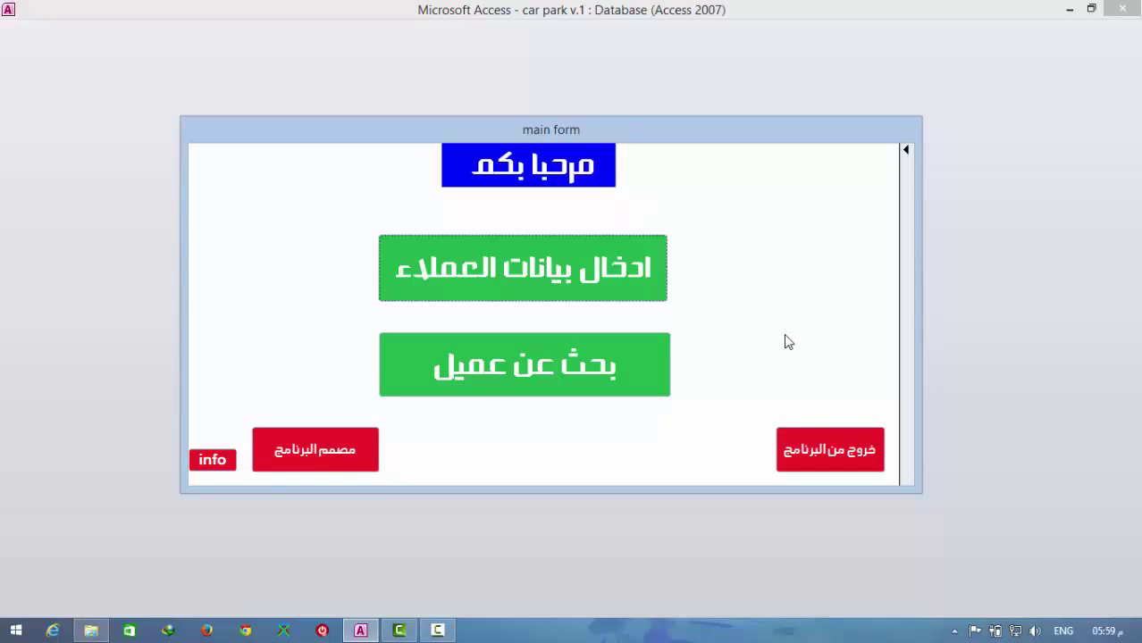
# - Search for a customer from the main form by customer code, and close the resulting report
pyautogui.click(553, 390)
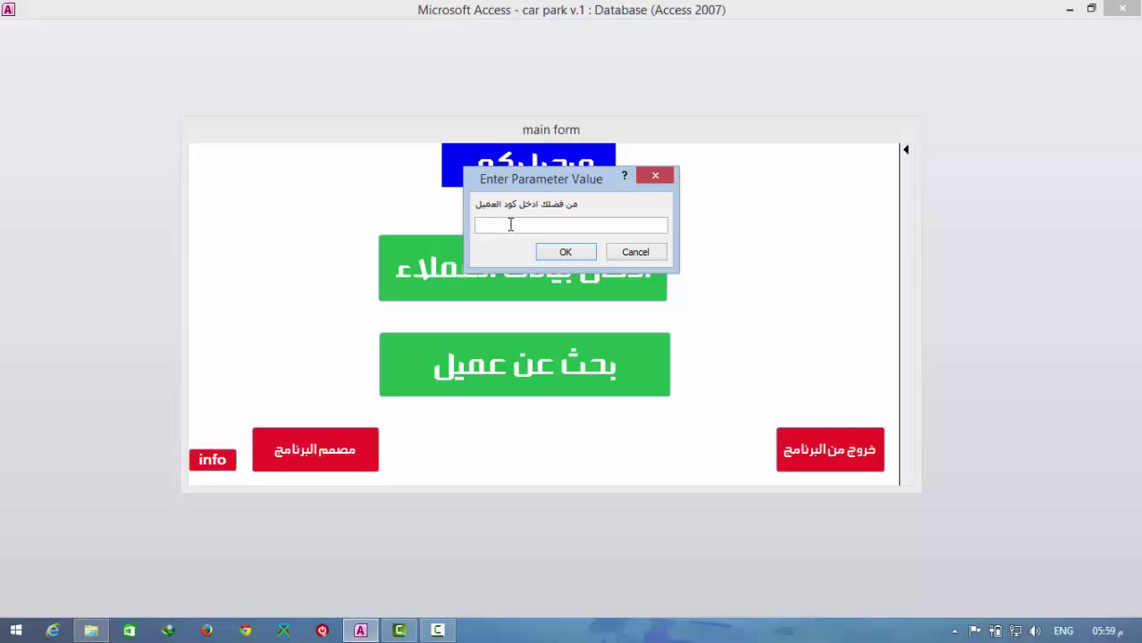
pyautogui.write('102')
pyautogui.click(566, 253)
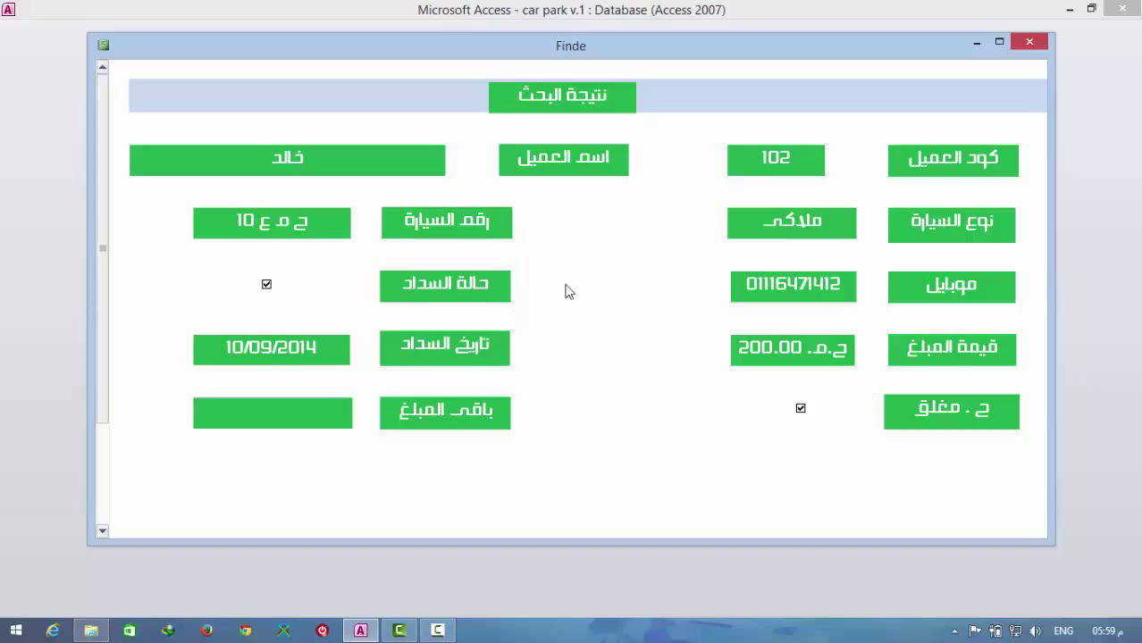
pyautogui.click(1029, 42)
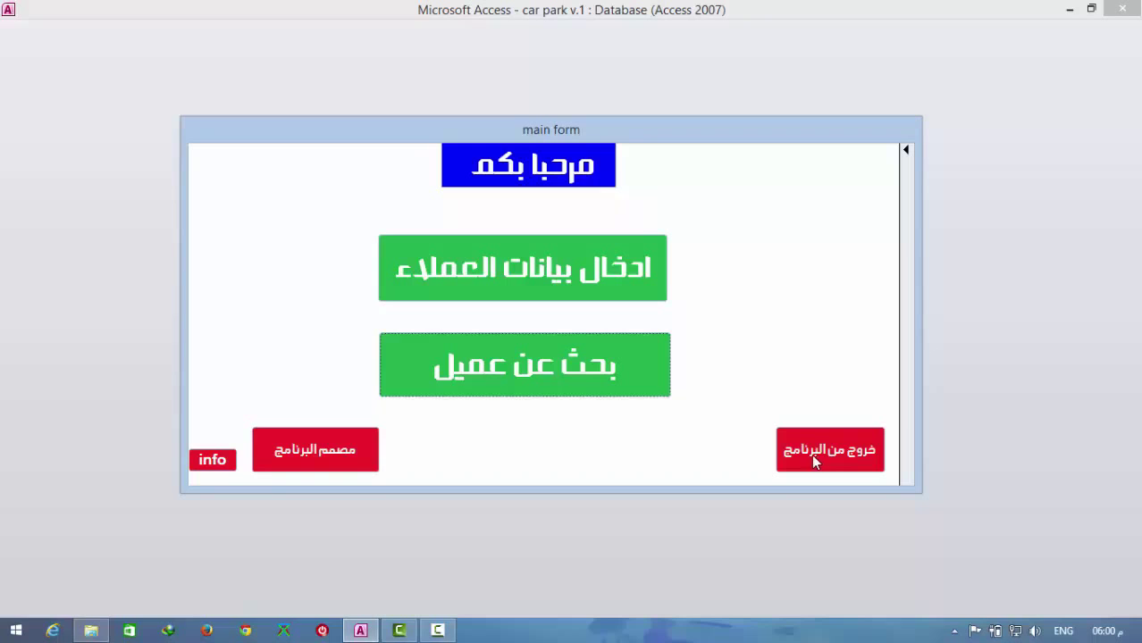
# - View the main form's program info message and its designer contact message, dismissing each one
pyautogui.click(210, 461)
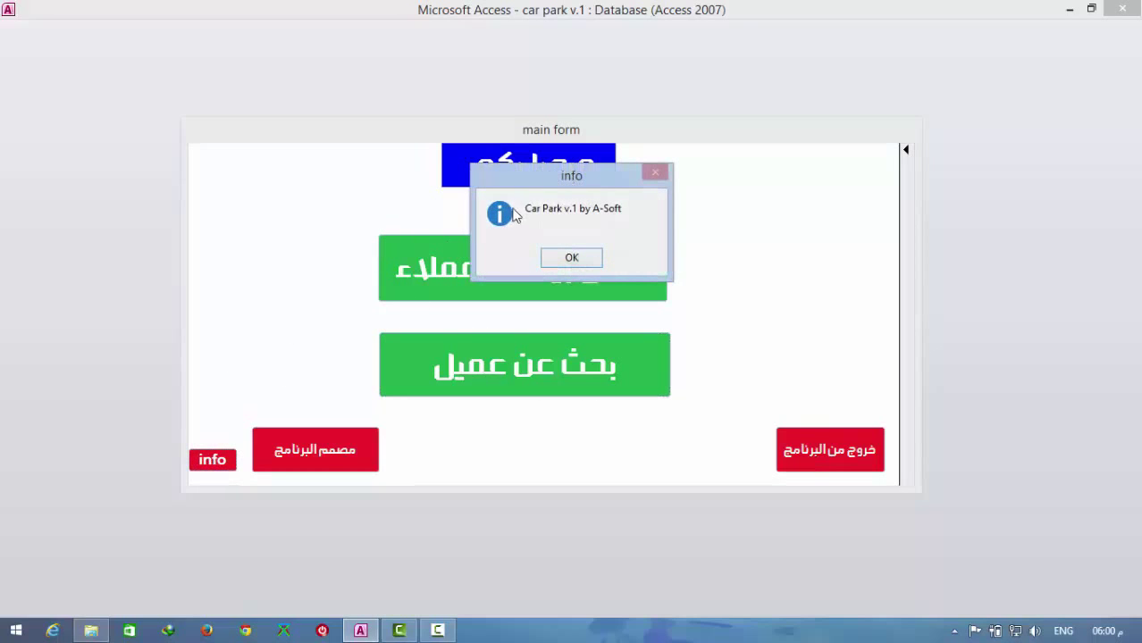
pyautogui.click(553, 263)
pyautogui.click(334, 449)
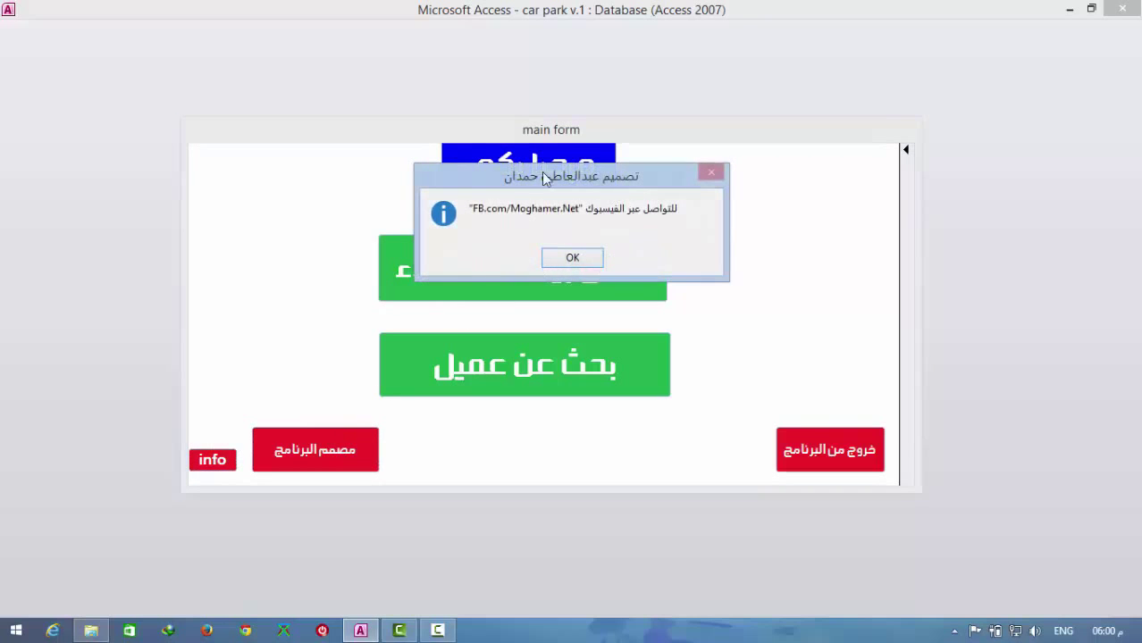
pyautogui.click(583, 260)
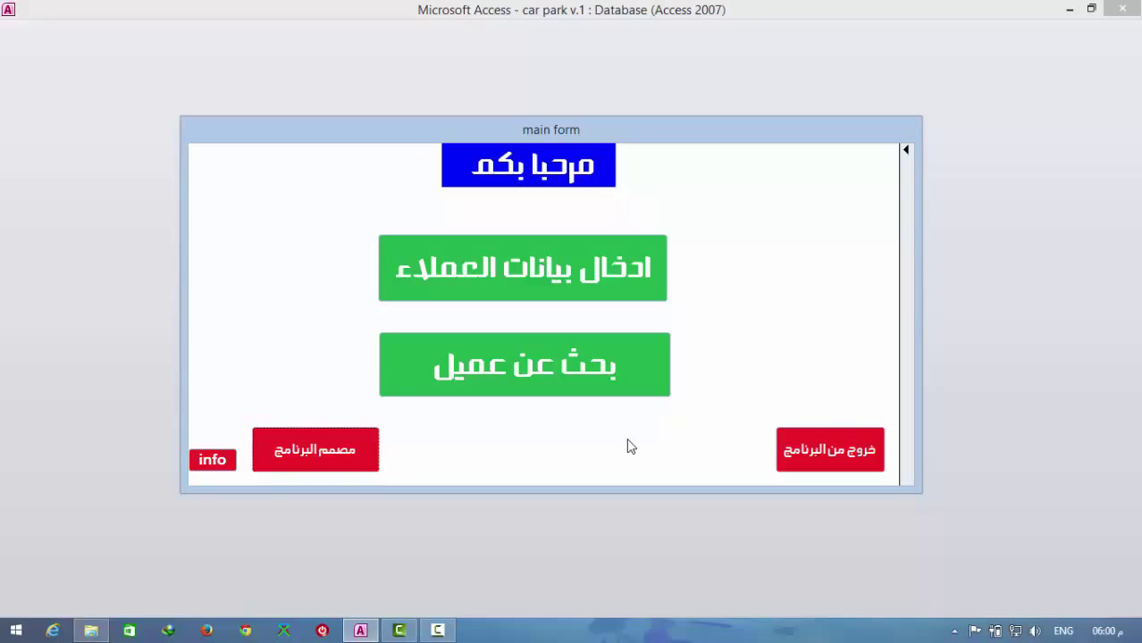
# - Exit the car park program and reopen car park v.1.accdb with all its database objects accessible
pyautogui.click(837, 449)
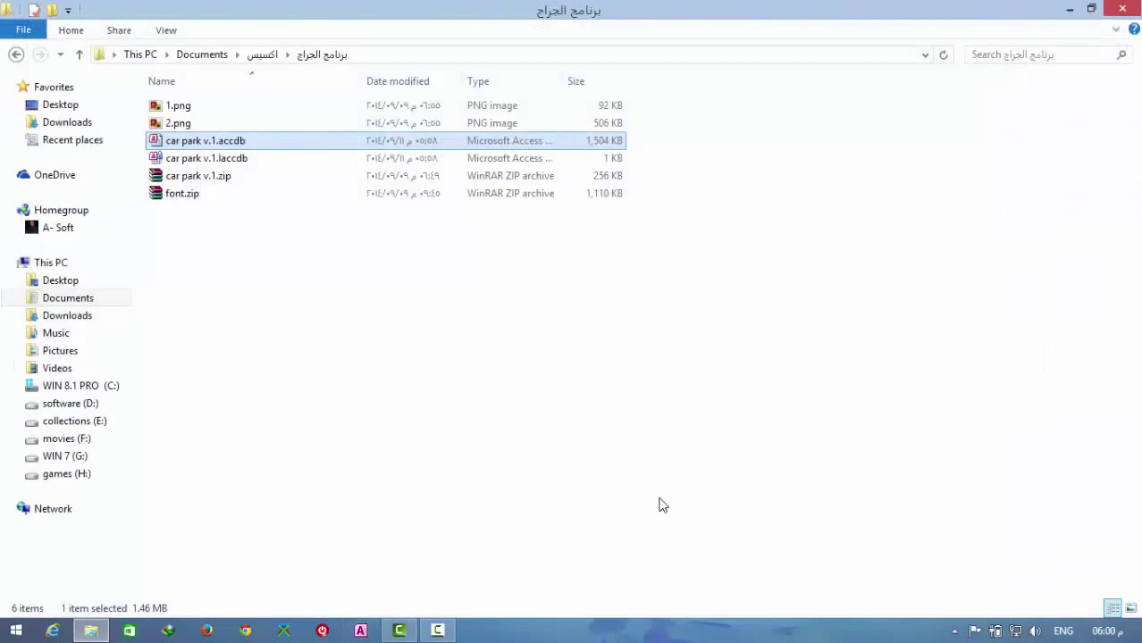
pyautogui.doubleClick(245, 141)
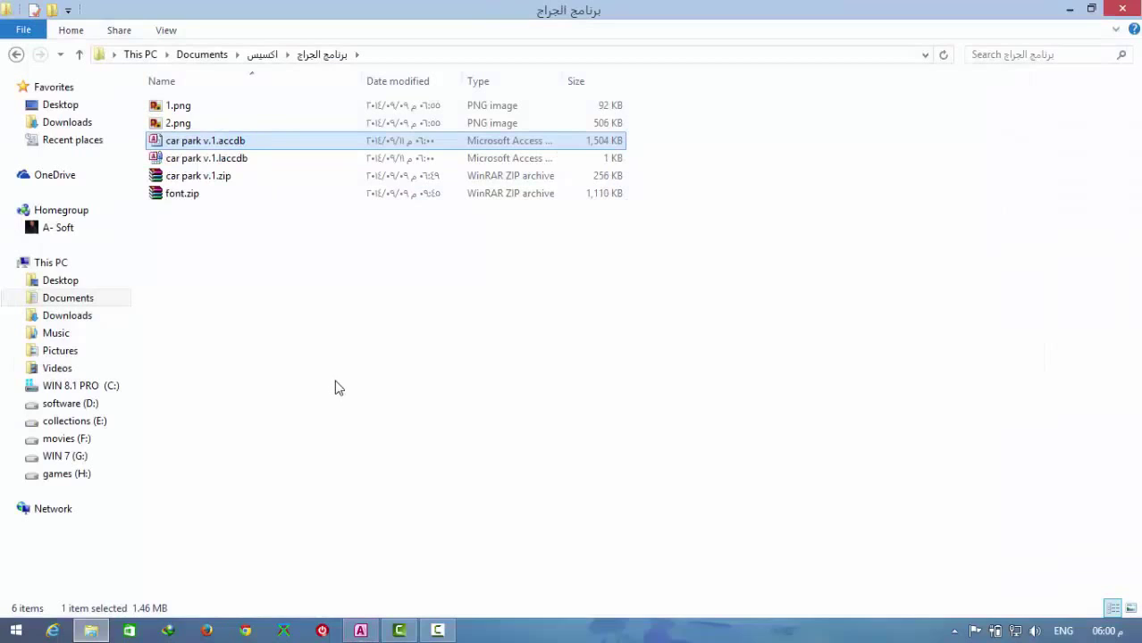
pyautogui.click(369, 621)
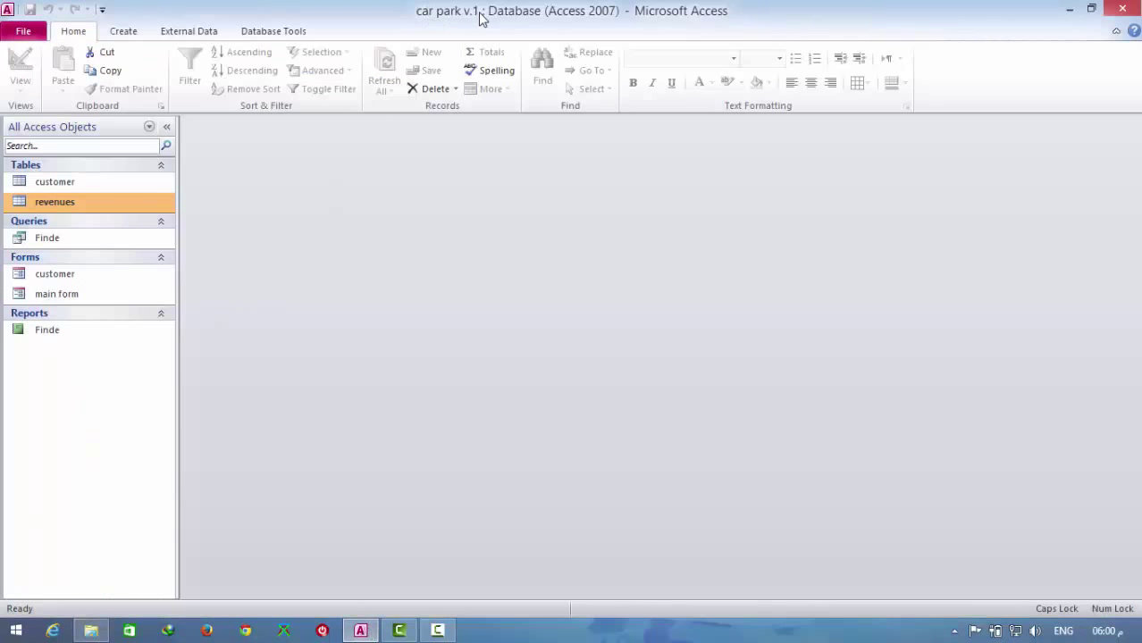
# - Go through the database's objects: the customer and revenues tables, Finde query, customer and main forms, and Finde report
pyautogui.moveTo(32, 183); pyautogui.dragTo(39, 207)
pyautogui.click(75, 243)
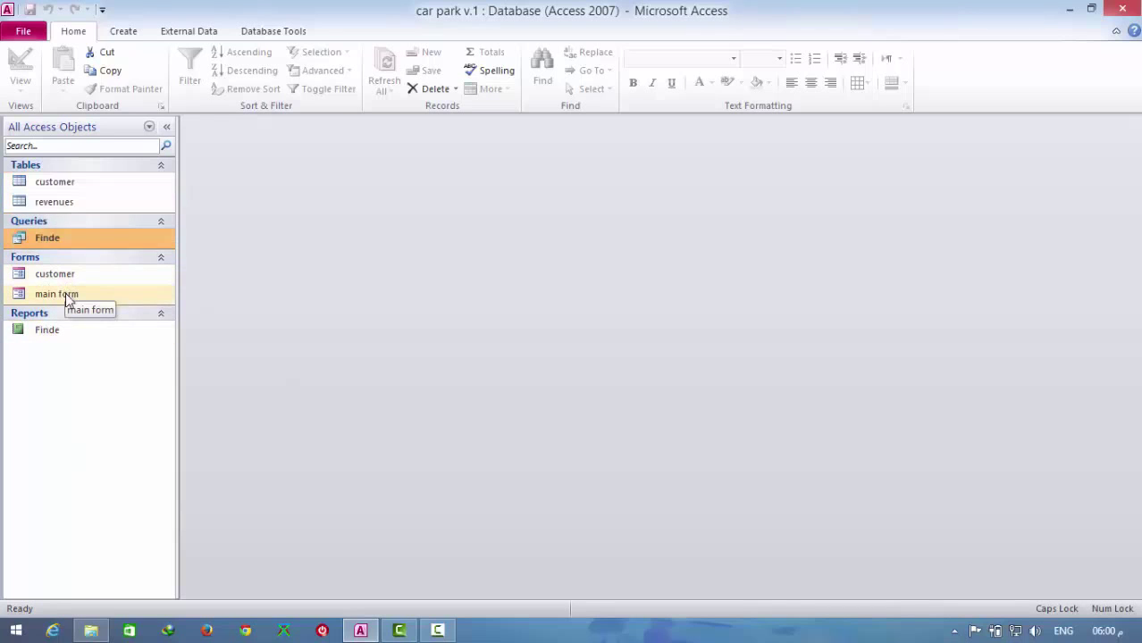
pyautogui.click(65, 276)
pyautogui.click(67, 291)
pyautogui.click(67, 278)
pyautogui.click(59, 333)
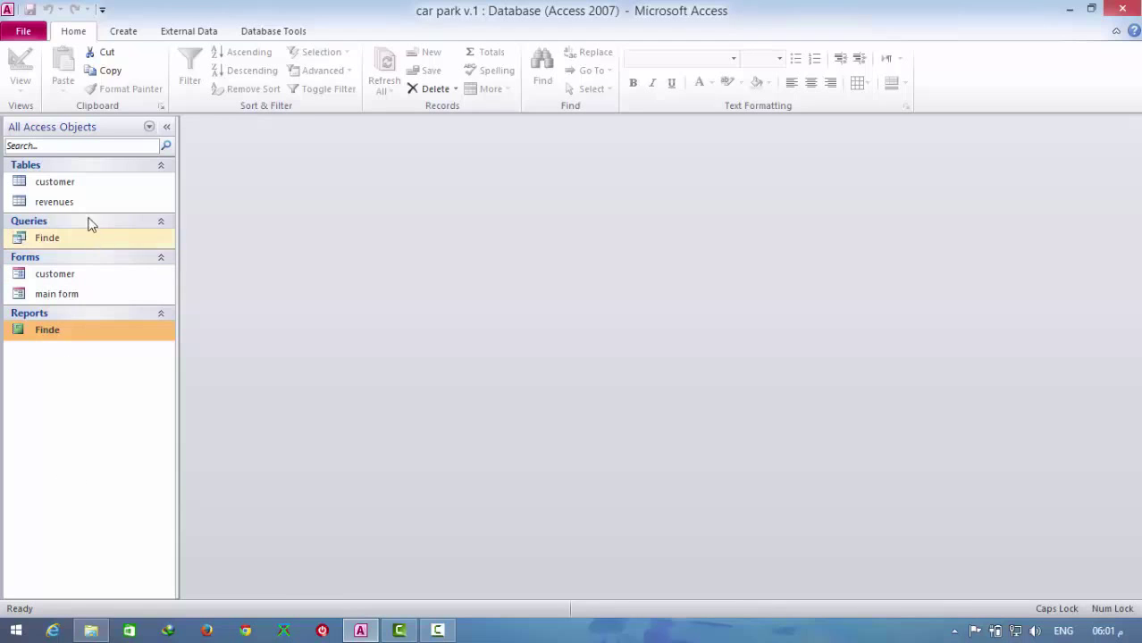
# - View the records of the customer and revenues tables, and run the Finde query for one customer code
pyautogui.doubleClick(77, 189)
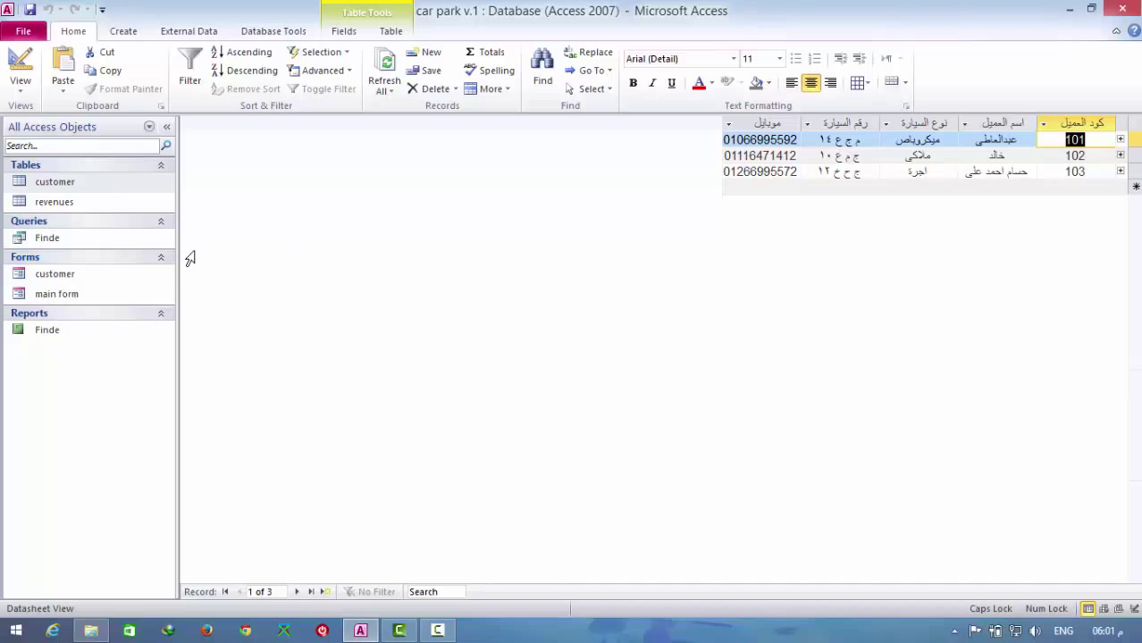
pyautogui.doubleClick(71, 204)
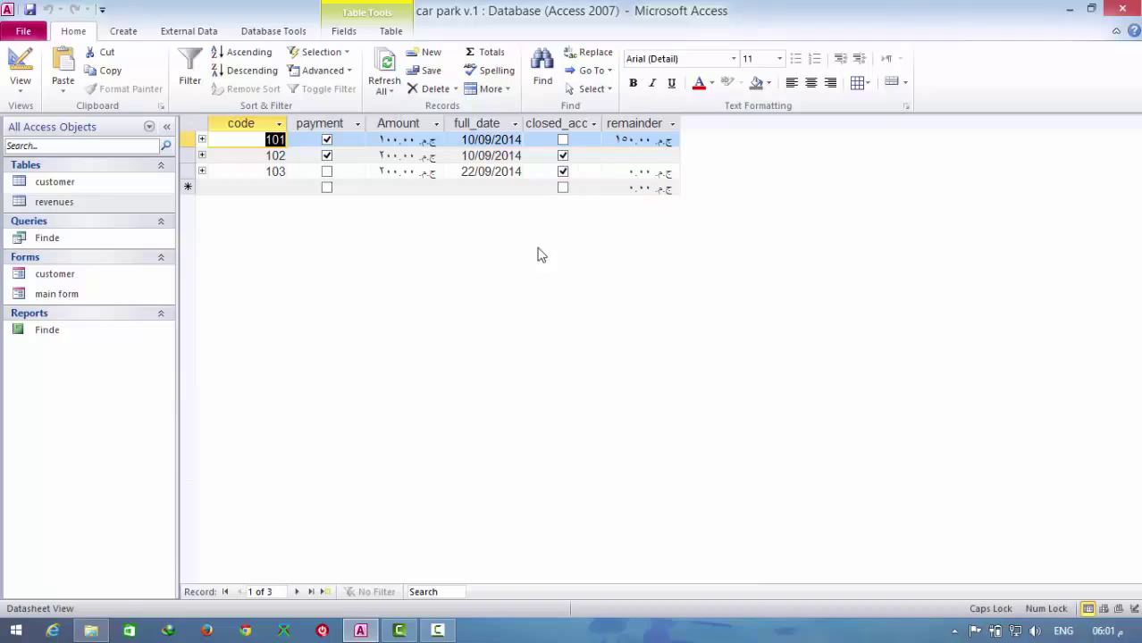
pyautogui.doubleClick(63, 239)
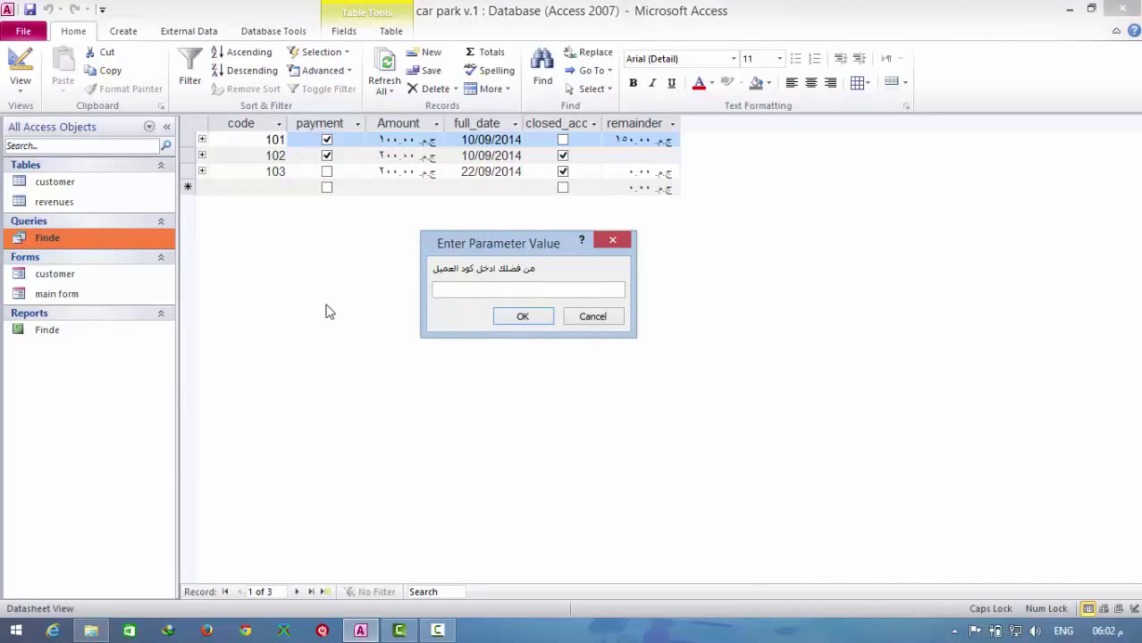
pyautogui.write('102')
pyautogui.press('Return')
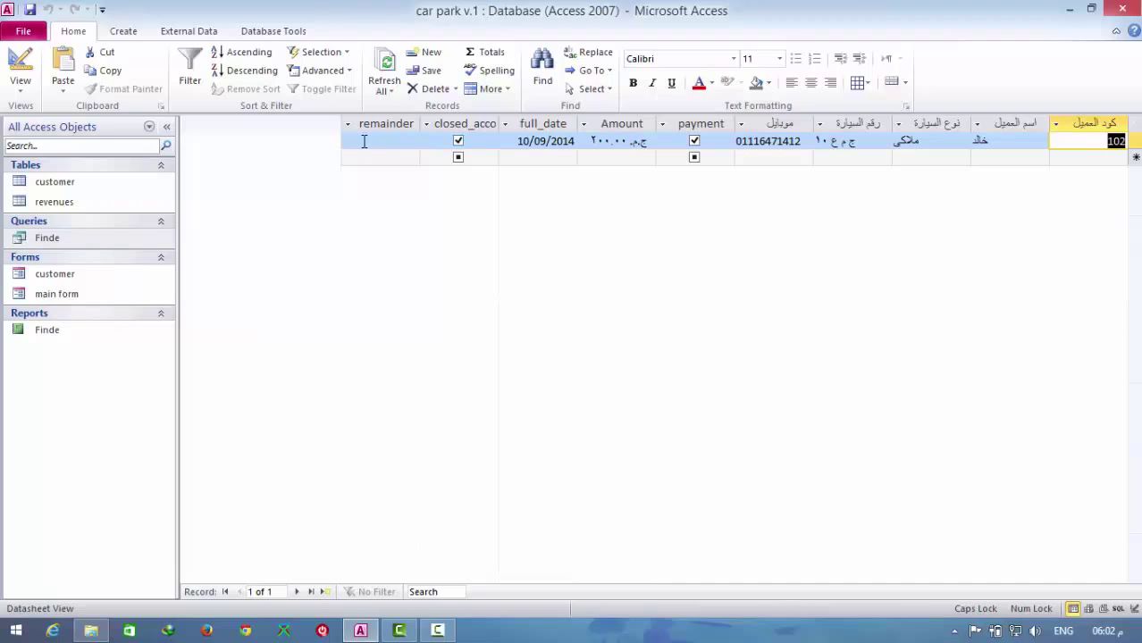
# - View and close the customer form, and run the Finde report for one customer code before closing it
pyautogui.doubleClick(53, 276)
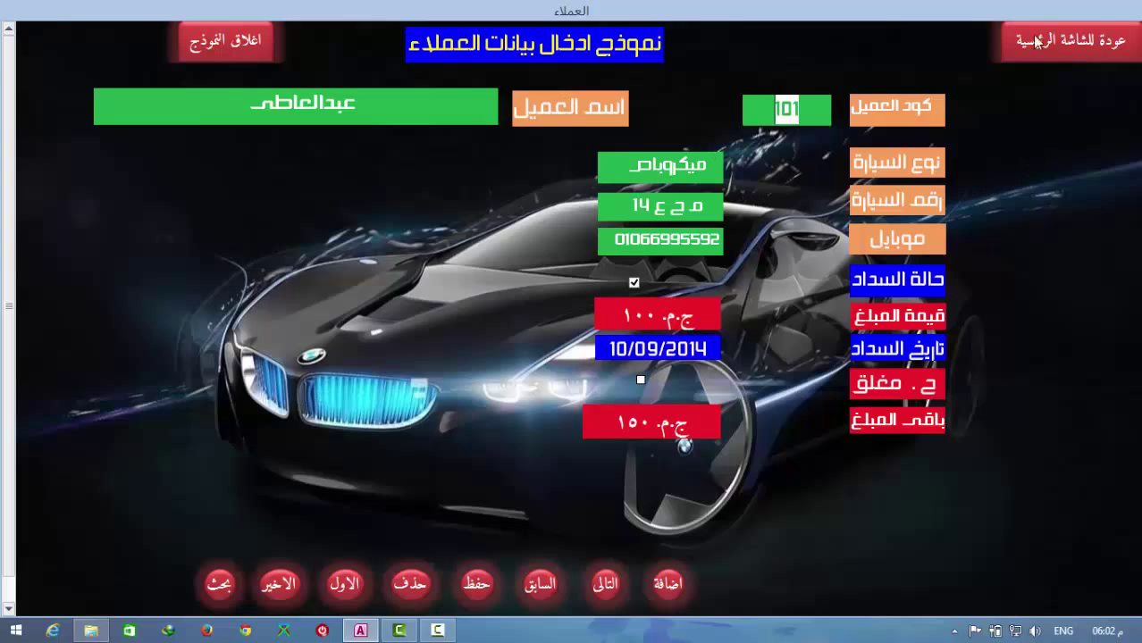
pyautogui.click(243, 54)
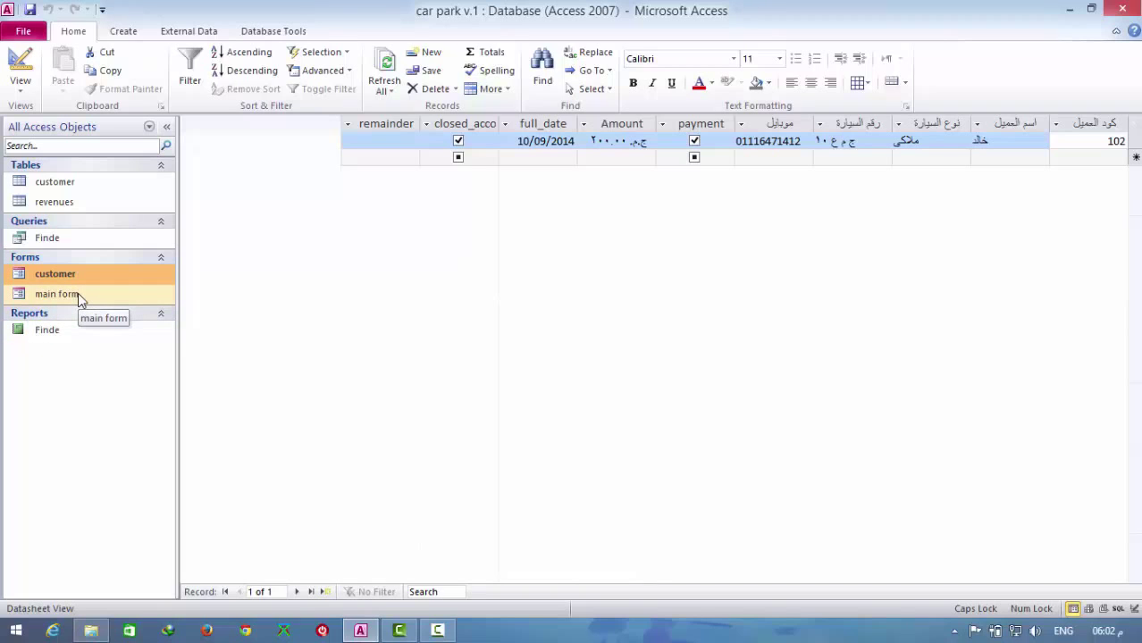
pyautogui.doubleClick(46, 329)
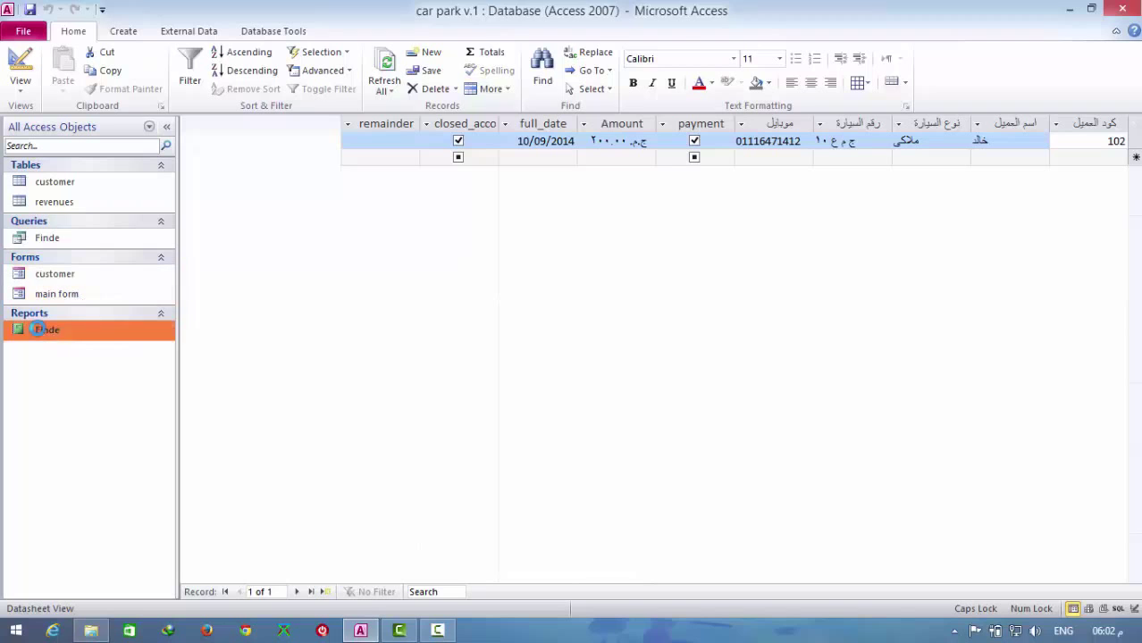
pyautogui.write('102')
pyautogui.press('Return')
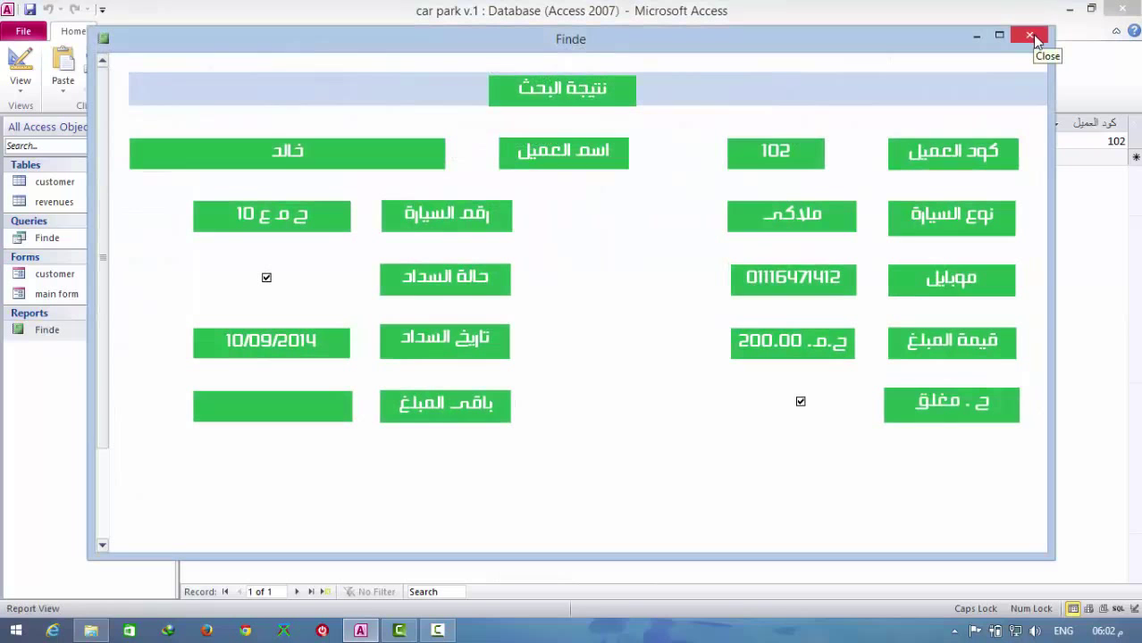
pyautogui.click(1035, 37)
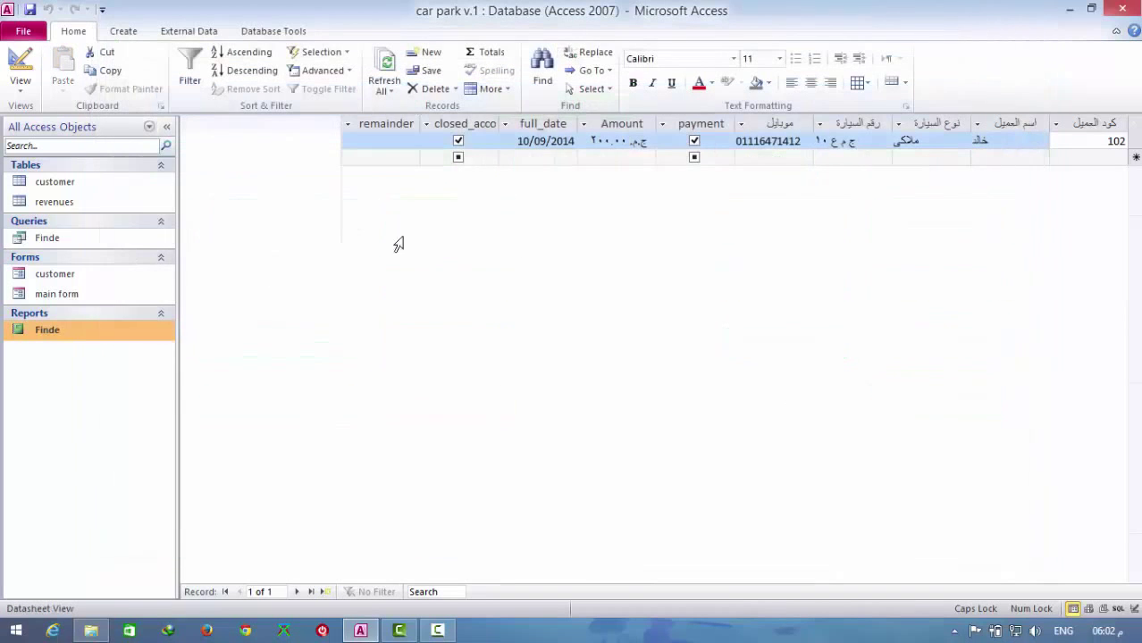
# - Close the car park v.1 database, minimize the folder window and start Microsoft Access without a database
pyautogui.click(1124, 9)
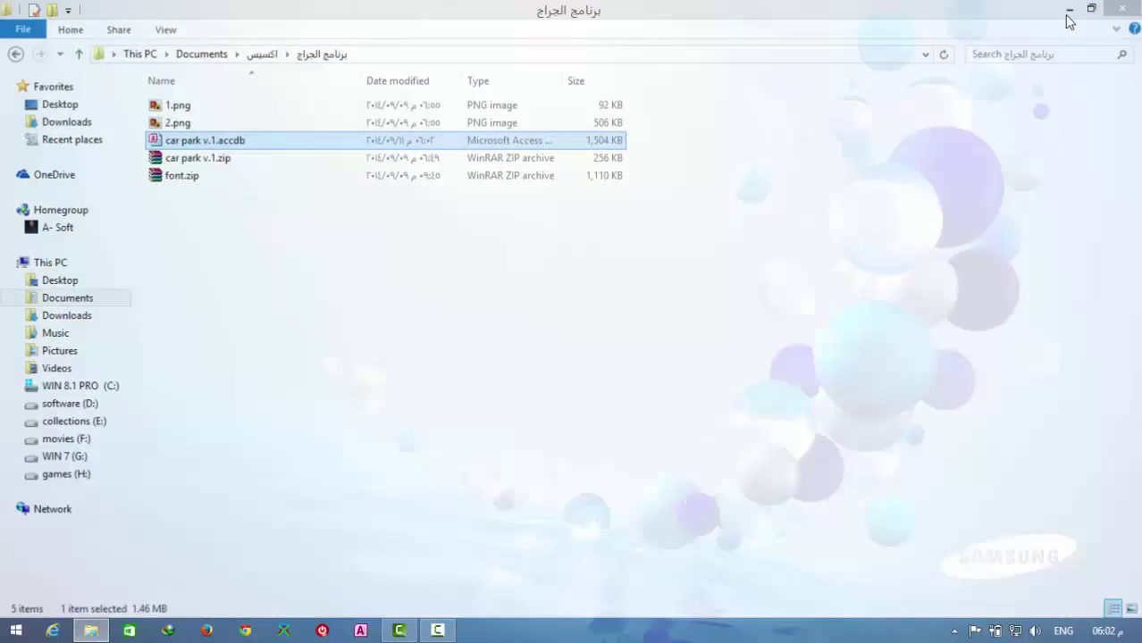
pyautogui.click(1069, 10)
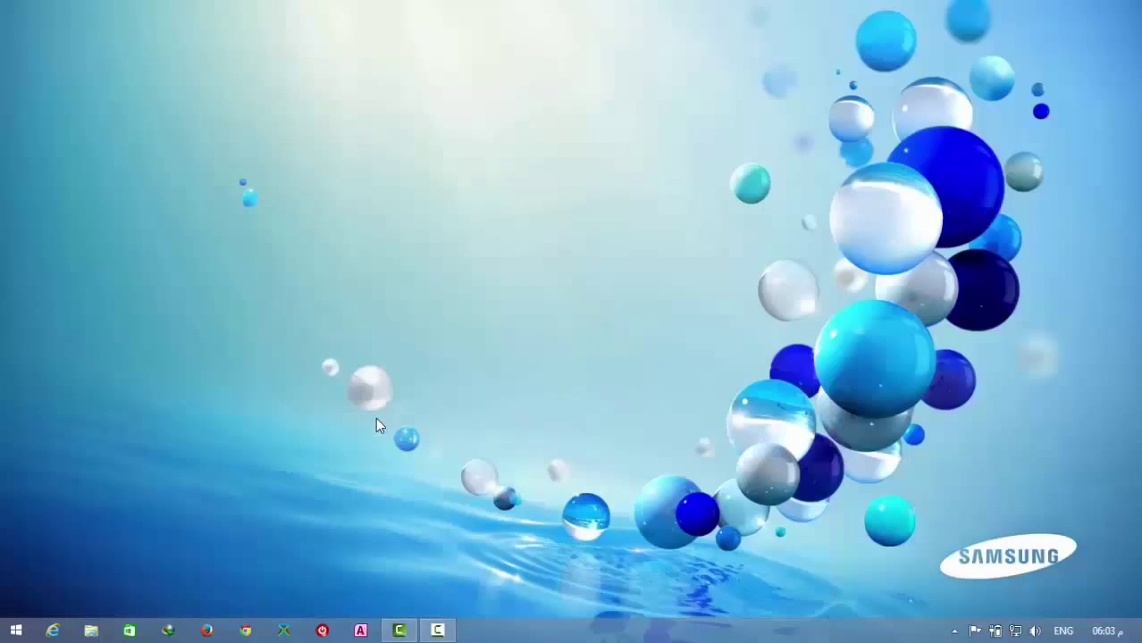
pyautogui.press('super')
pyautogui.press('super')
pyautogui.click(360, 631)
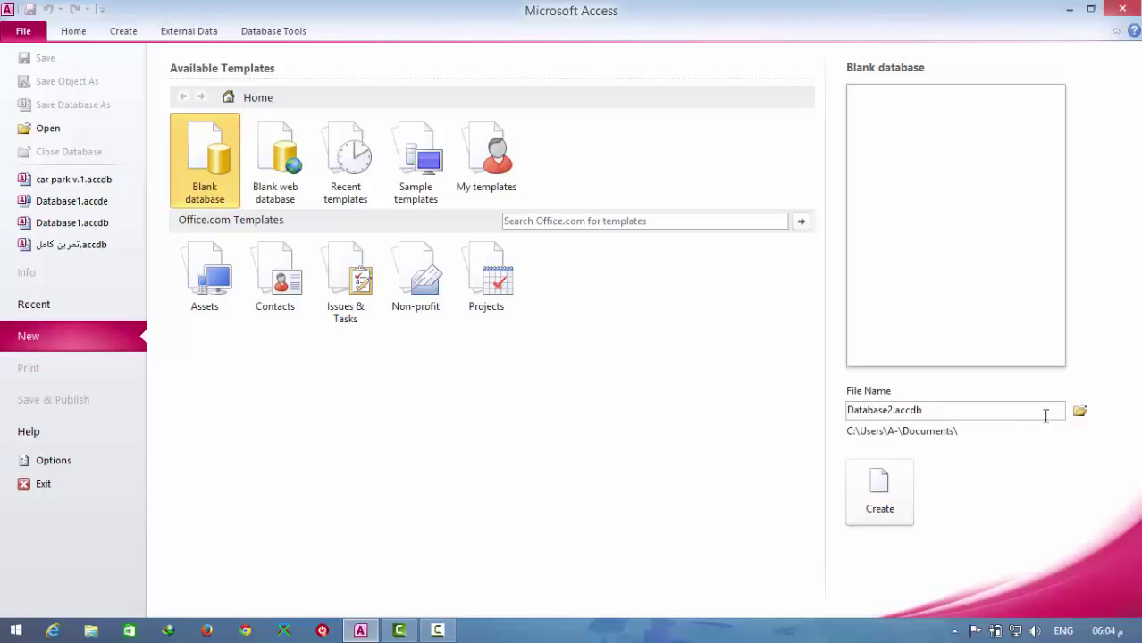
# - Create a blank database named Car-park.accdb in the Documents folder and close its default empty table
pyautogui.click(1080, 410)
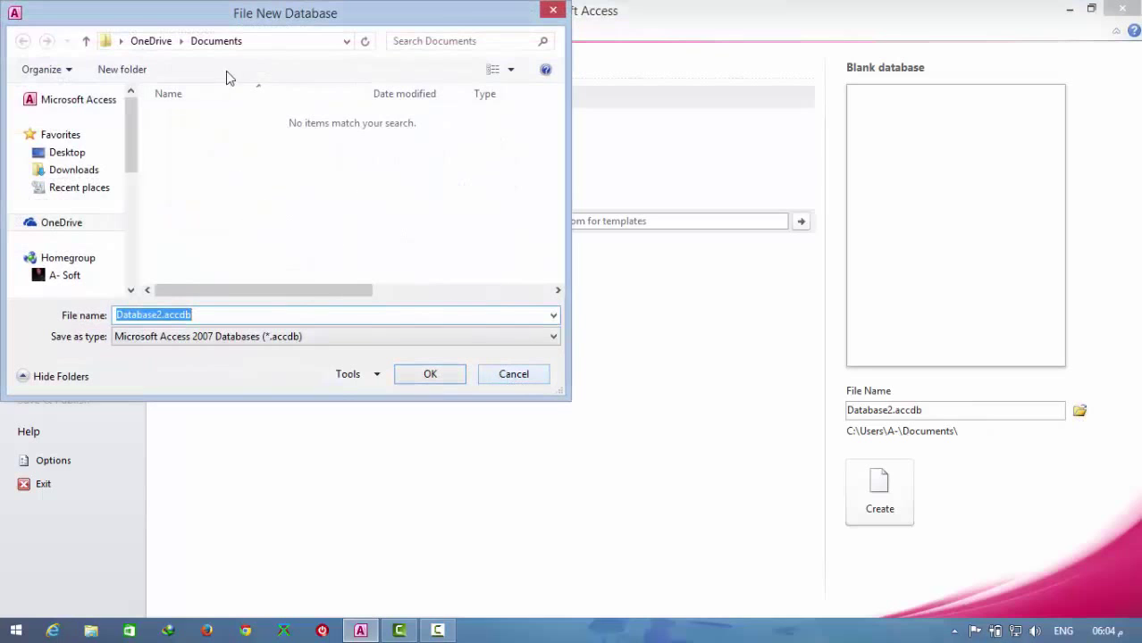
pyautogui.click(523, 375)
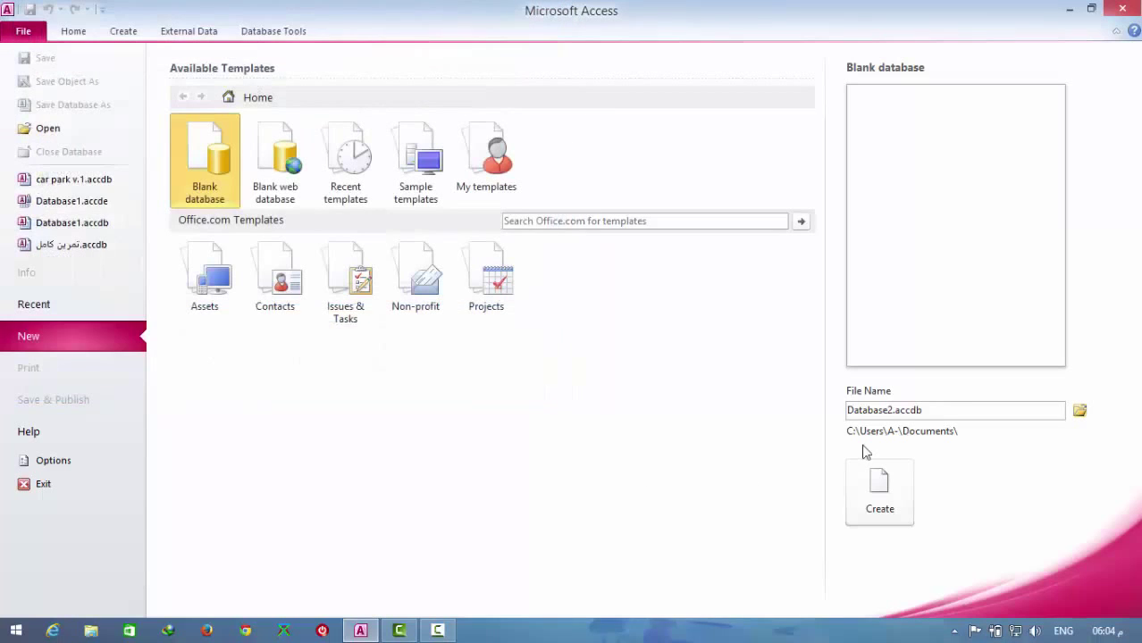
pyautogui.doubleClick(890, 411)
pyautogui.hotkey('shift', 'Left')
pyautogui.hotkey('shift', 'Left')
pyautogui.hotkey('shift', 'Left')
pyautogui.hotkey('shift', 'Left')
pyautogui.hotkey('shift', 'Left')
pyautogui.hotkey('shift', 'Left')
pyautogui.hotkey('shift', 'Left')
pyautogui.hotkey('shift', 'Left')
pyautogui.hotkey('shift', 'Left')
pyautogui.click(891, 411)
pyautogui.moveTo(891, 411); pyautogui.dragTo(812, 413)
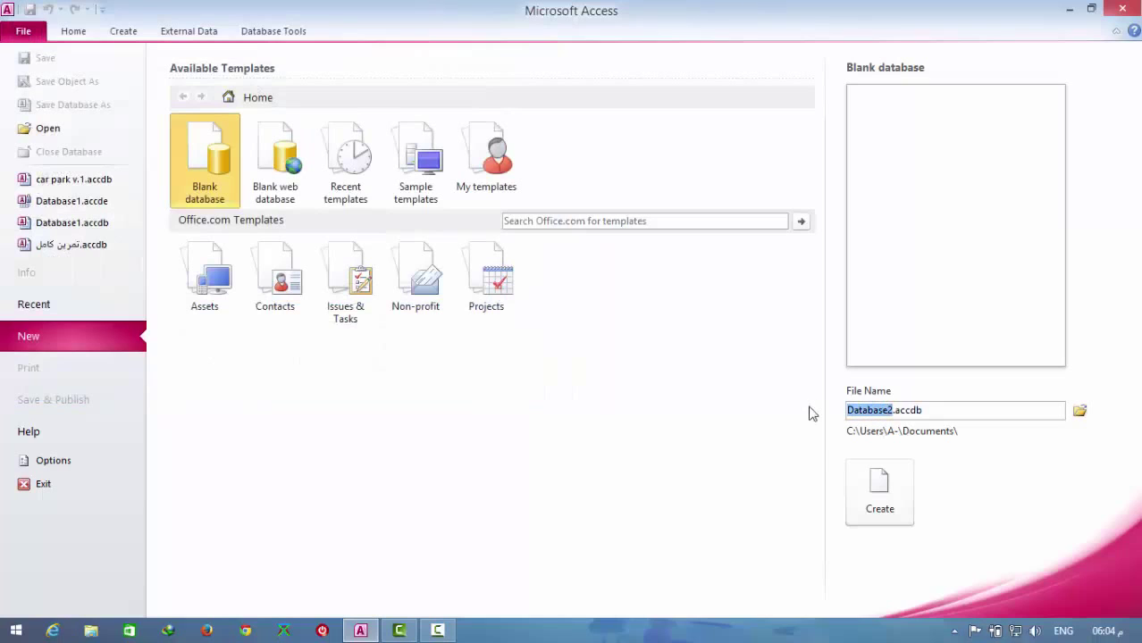
pyautogui.write('Ca')
pyautogui.write('r')
pyautogui.write('-pa')
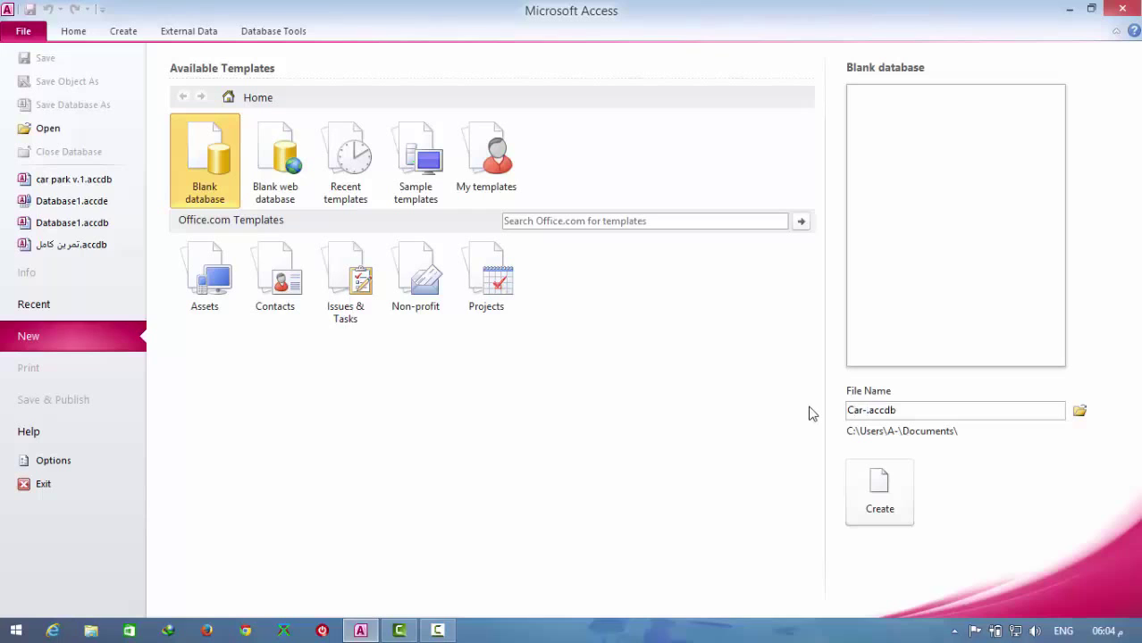
pyautogui.write('rk')
pyautogui.click(878, 506)
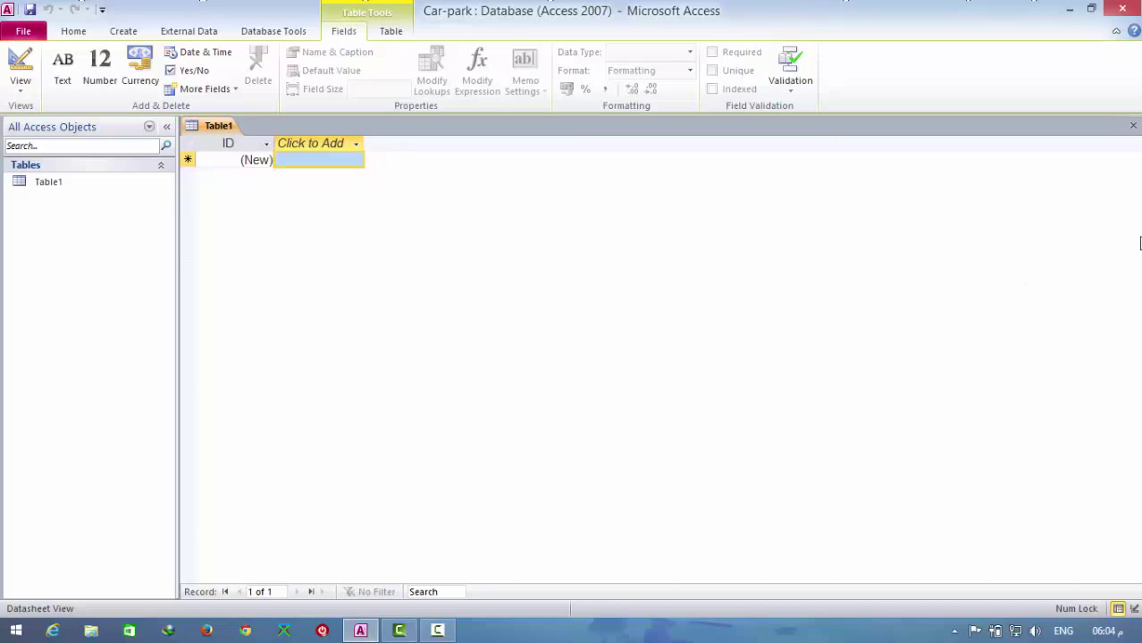
pyautogui.click(1135, 130)
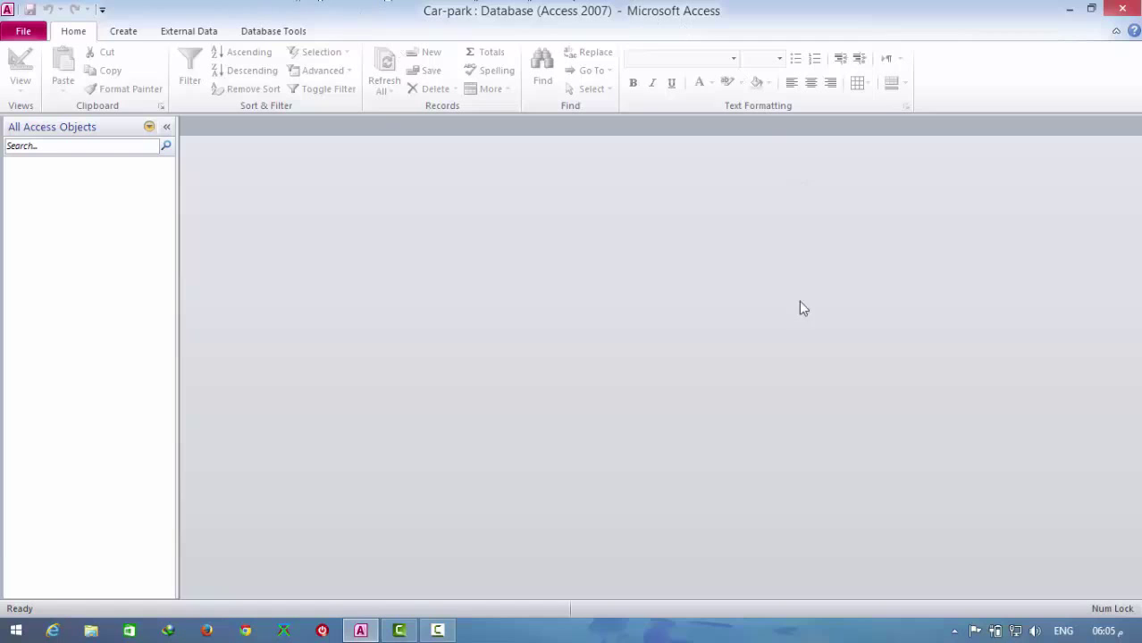
# - Close the Car-park database and reopen Car-park.accdb from the recently used databases
pyautogui.click(20, 32)
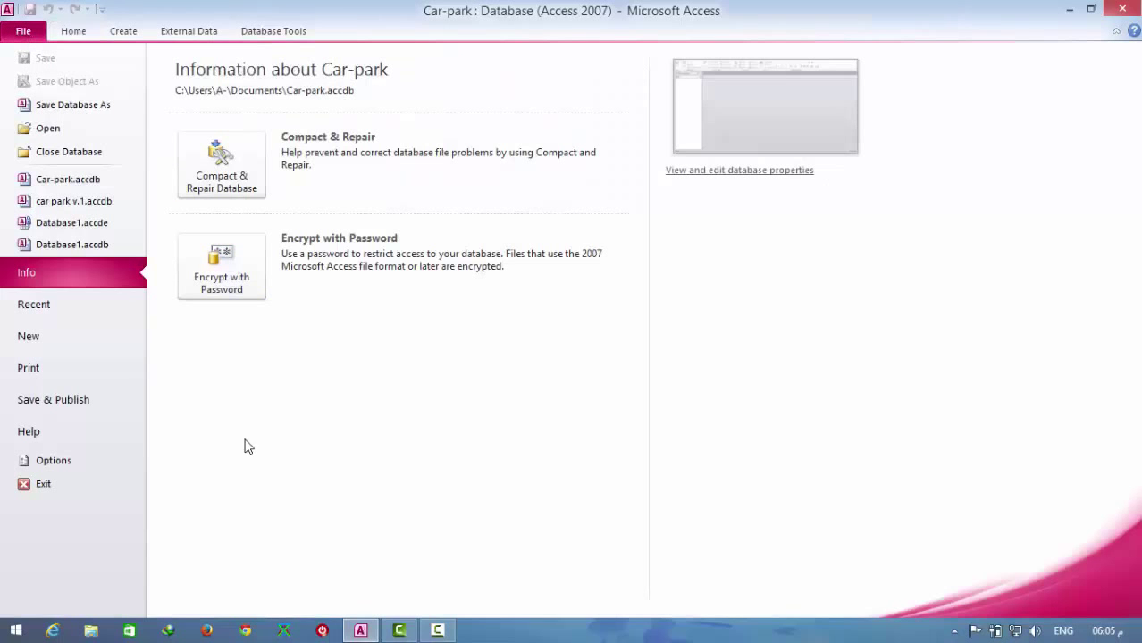
pyautogui.click(78, 153)
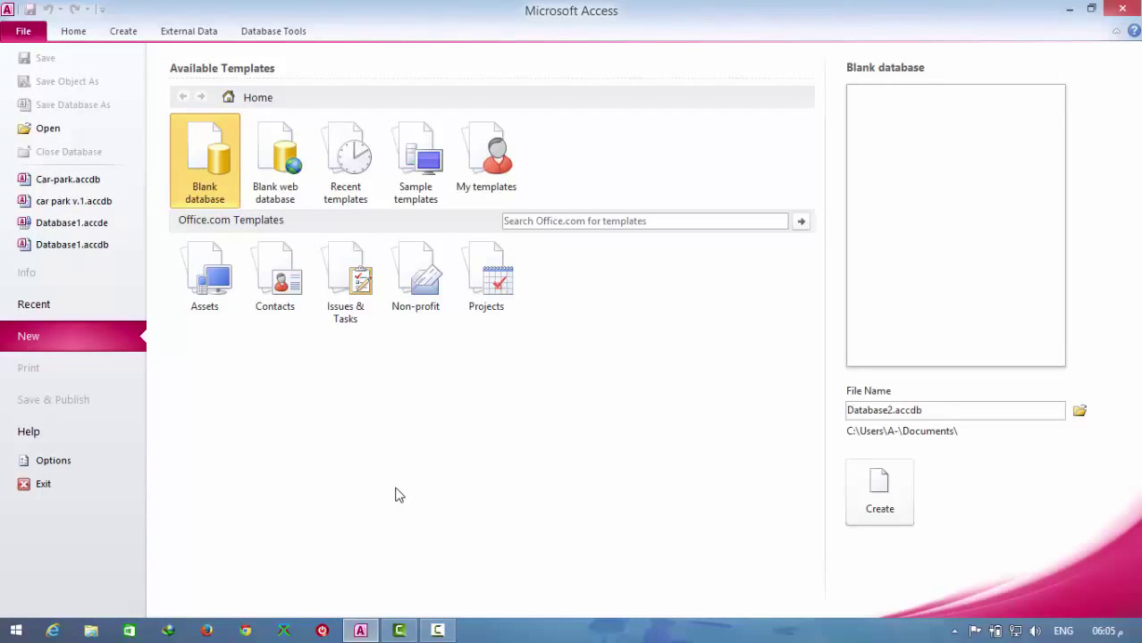
pyautogui.click(74, 32)
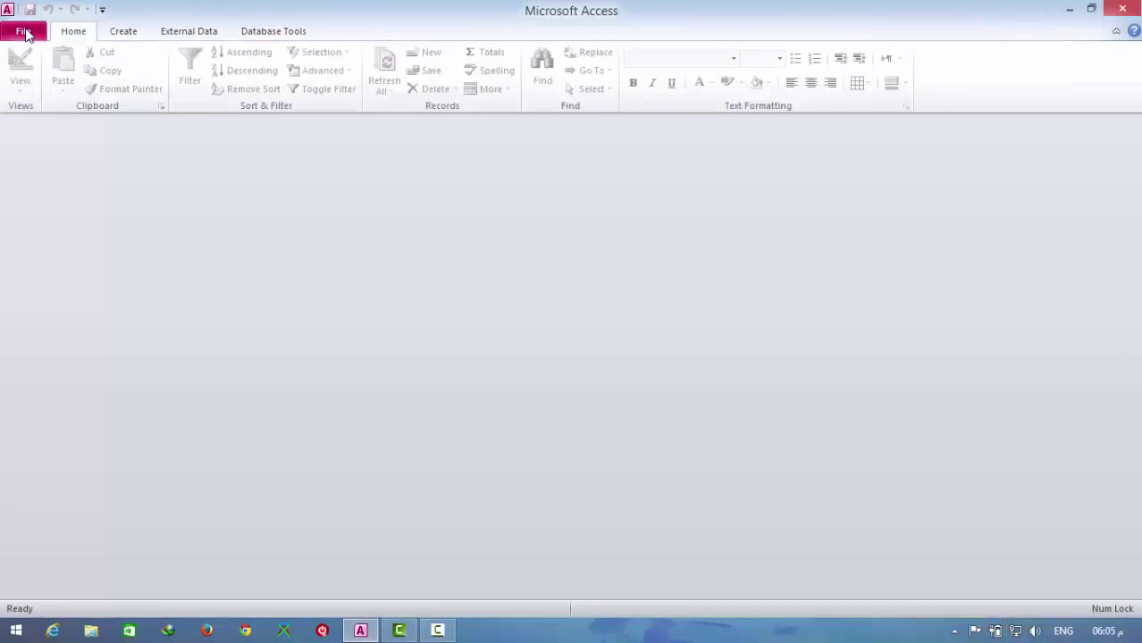
pyautogui.click(24, 32)
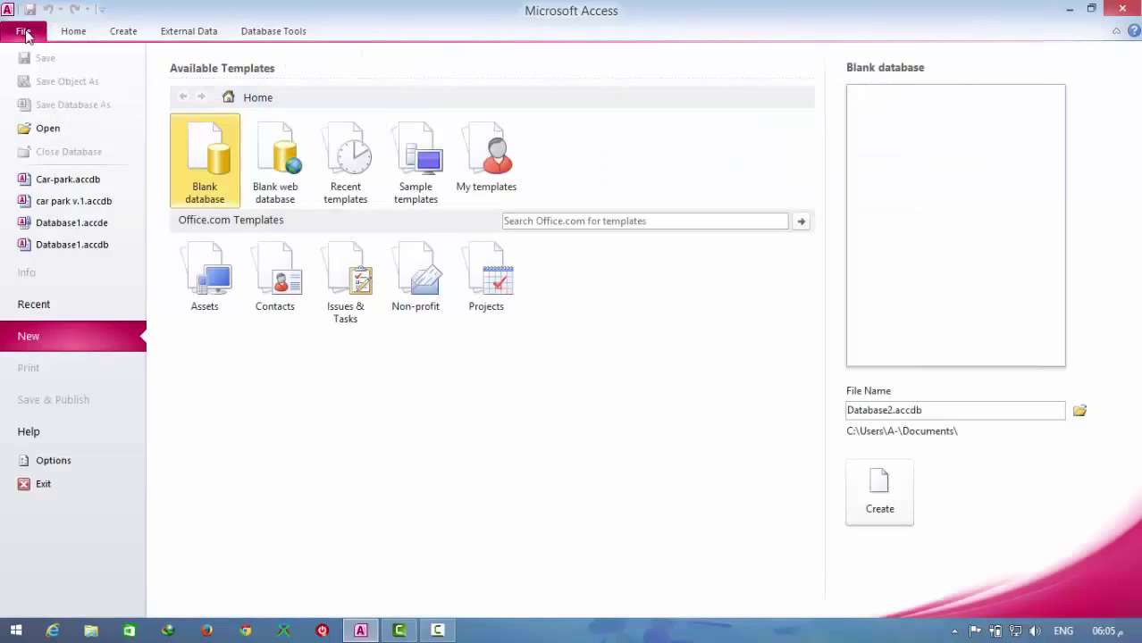
pyautogui.click(41, 182)
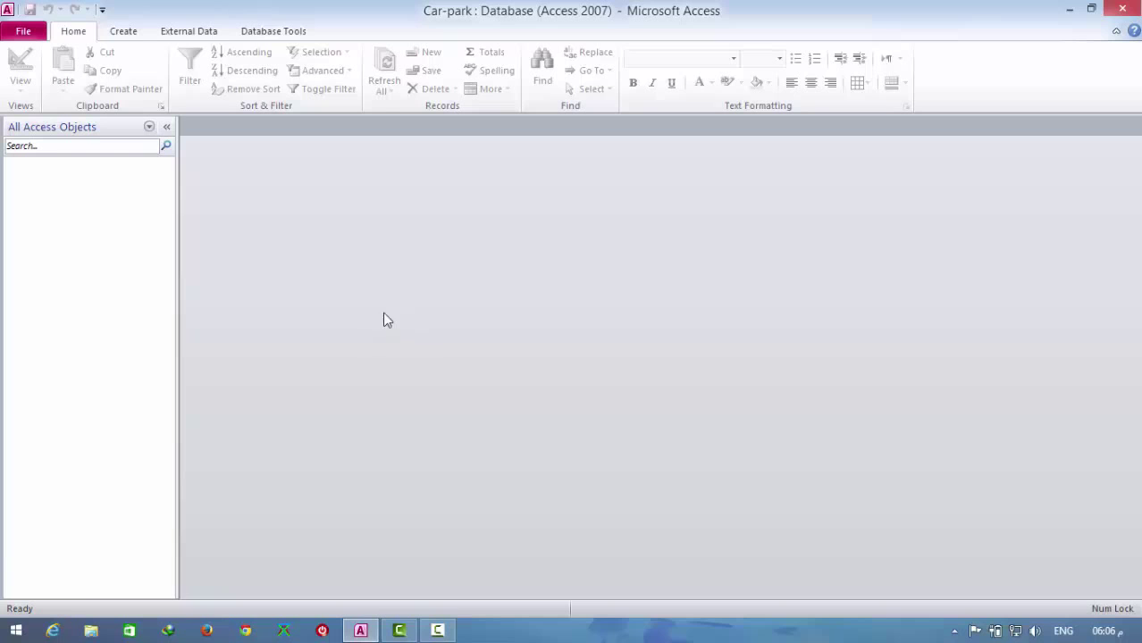
pyautogui.click(122, 36)
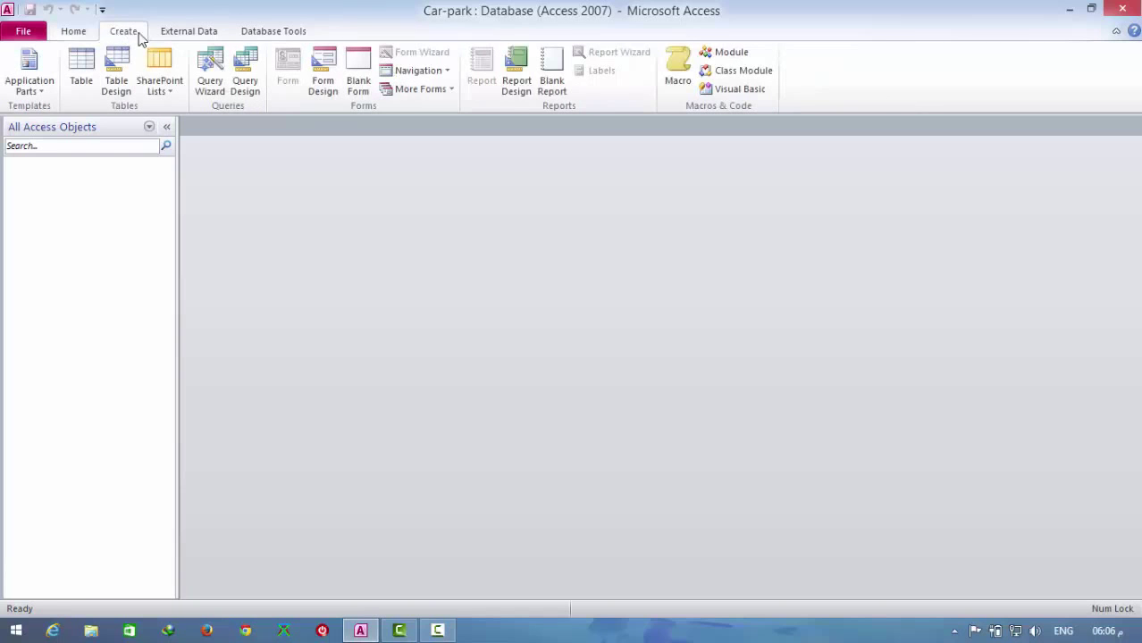
pyautogui.click(70, 32)
pyautogui.click(119, 36)
pyautogui.click(189, 41)
pyautogui.click(268, 40)
pyautogui.click(183, 34)
pyautogui.click(143, 33)
pyautogui.click(76, 36)
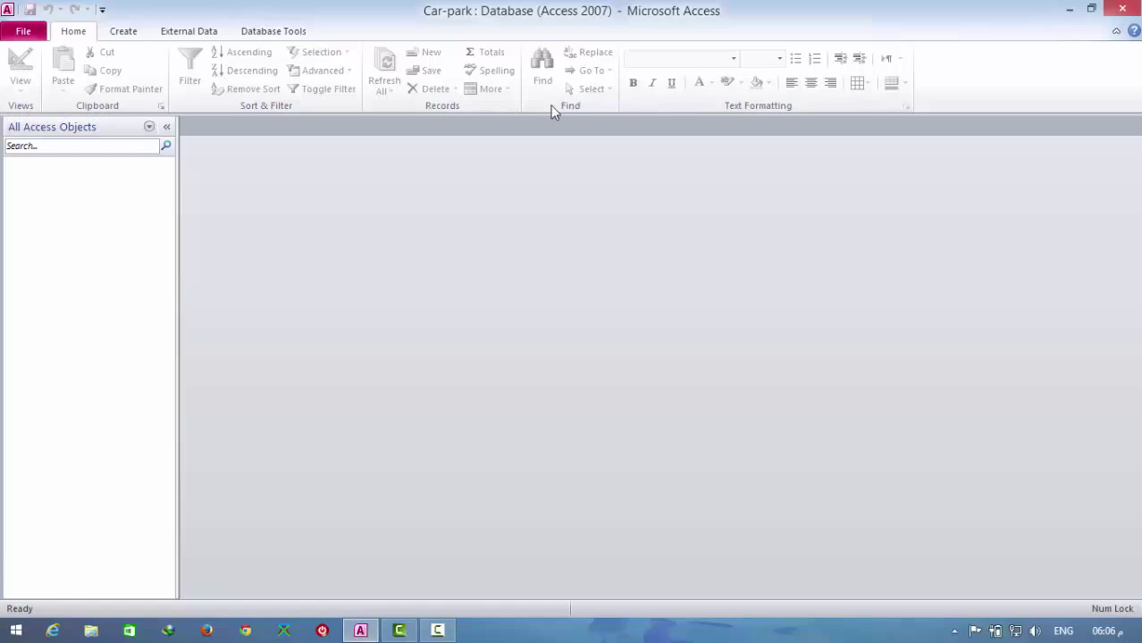
pyautogui.click(1117, 32)
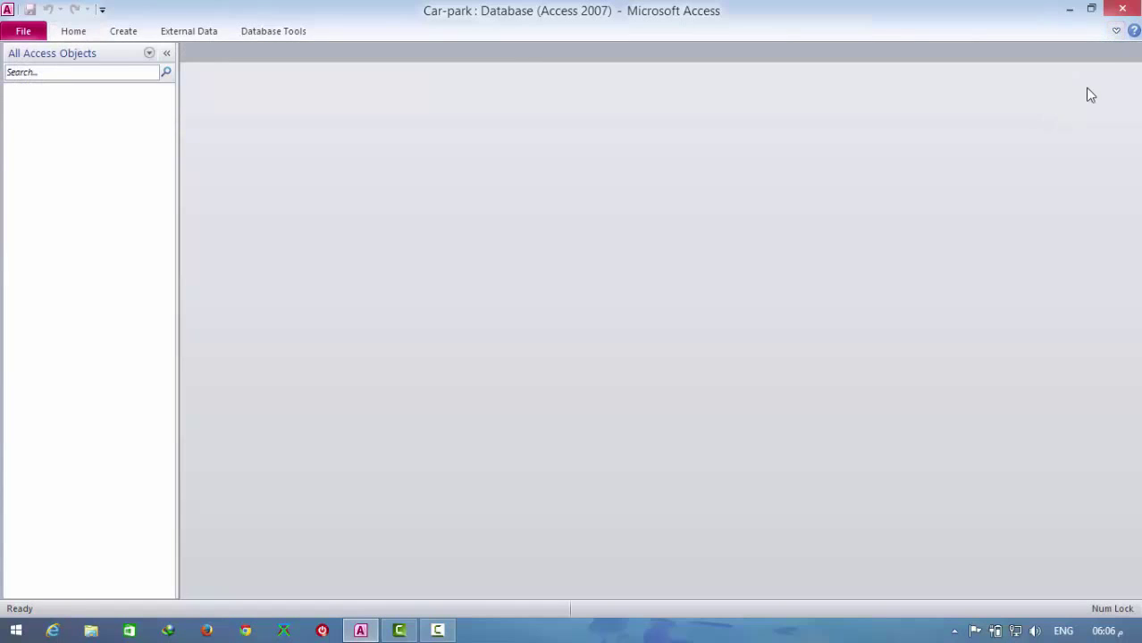
pyautogui.click(1116, 30)
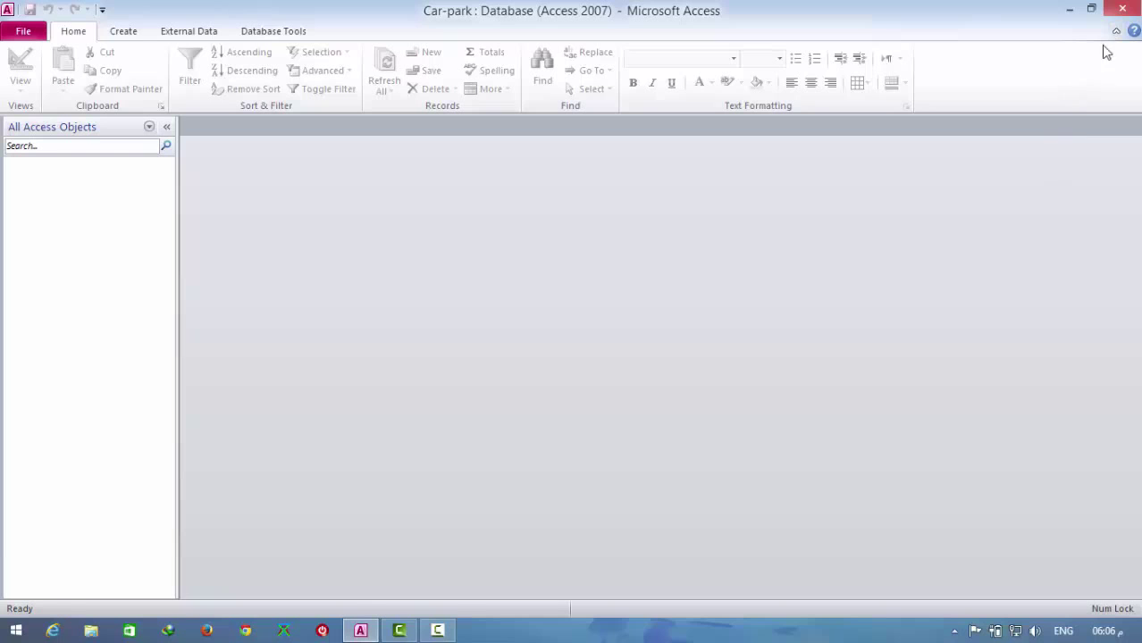
# - Create a new blank table in datasheet view and select its ID column and empty record row
pyautogui.click(125, 39)
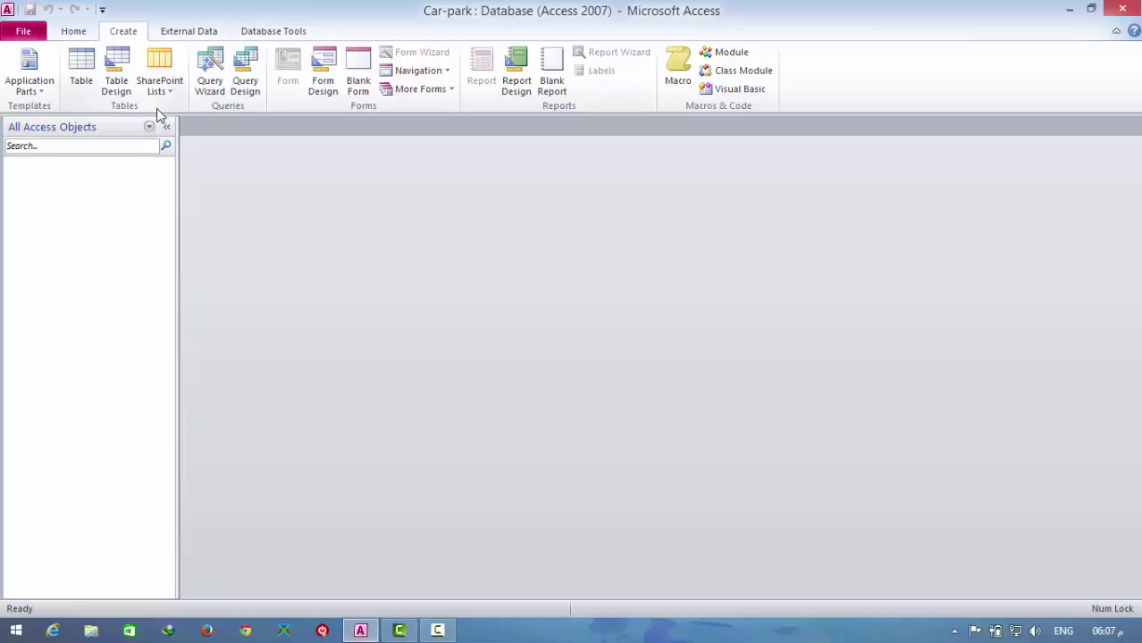
pyautogui.click(79, 79)
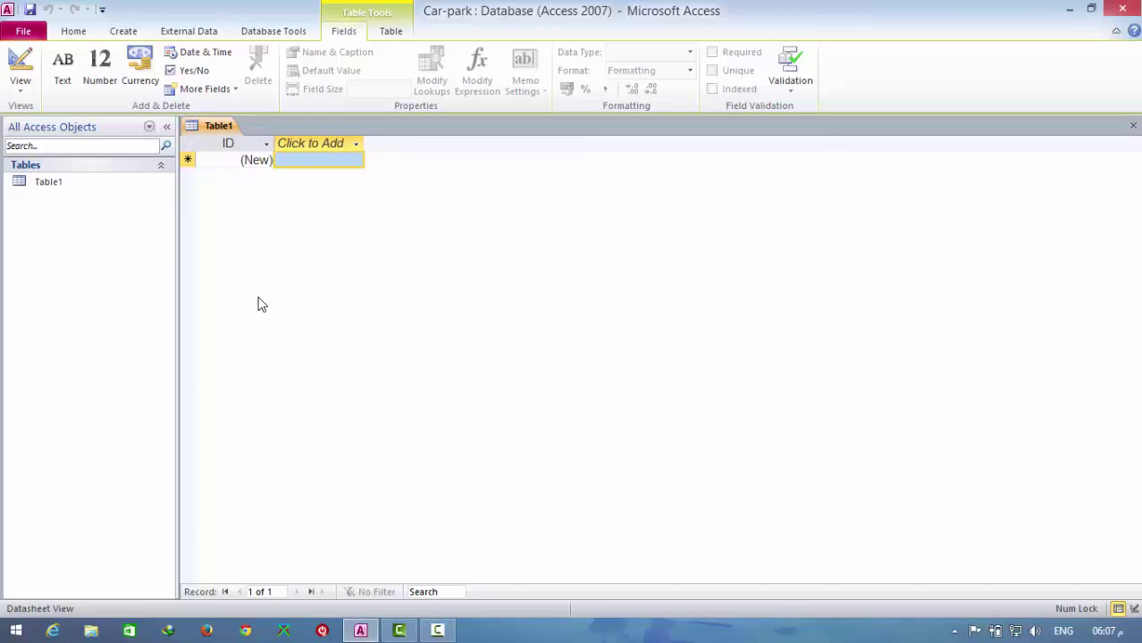
pyautogui.click(227, 145)
pyautogui.click(228, 144)
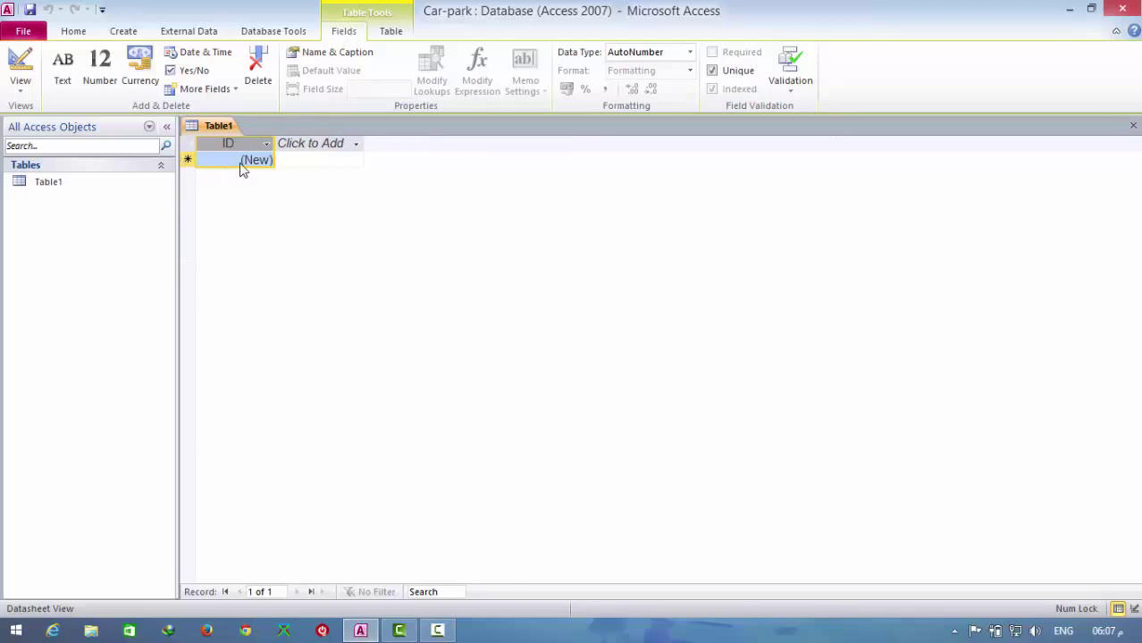
pyautogui.click(184, 160)
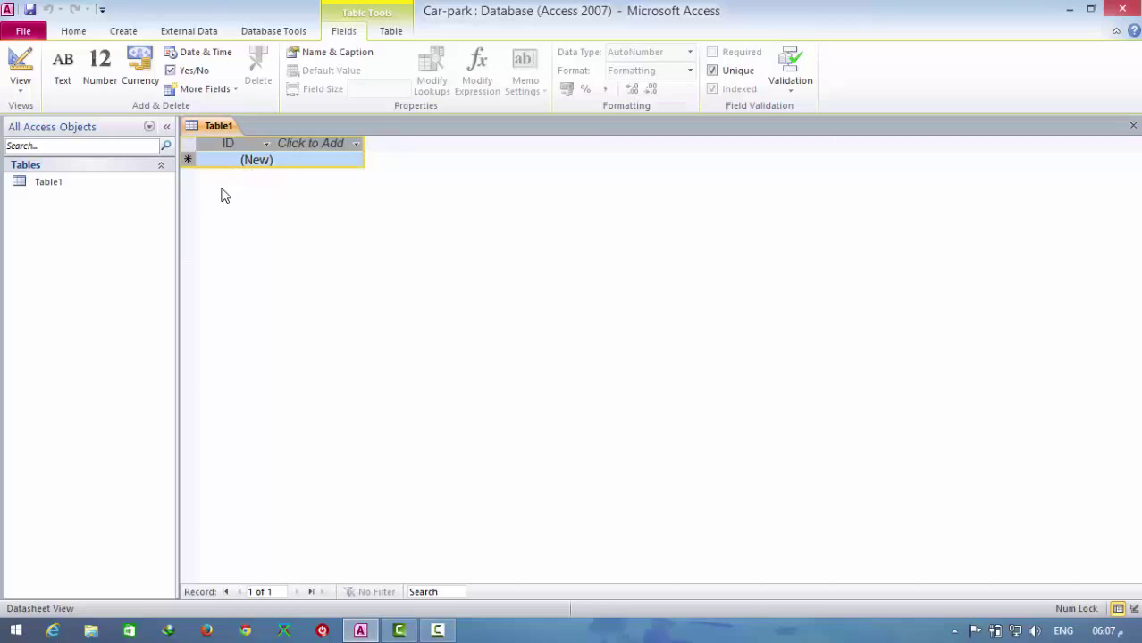
# - Add a Text field called name after the ID field, accepting the reserved word
pyautogui.click(327, 146)
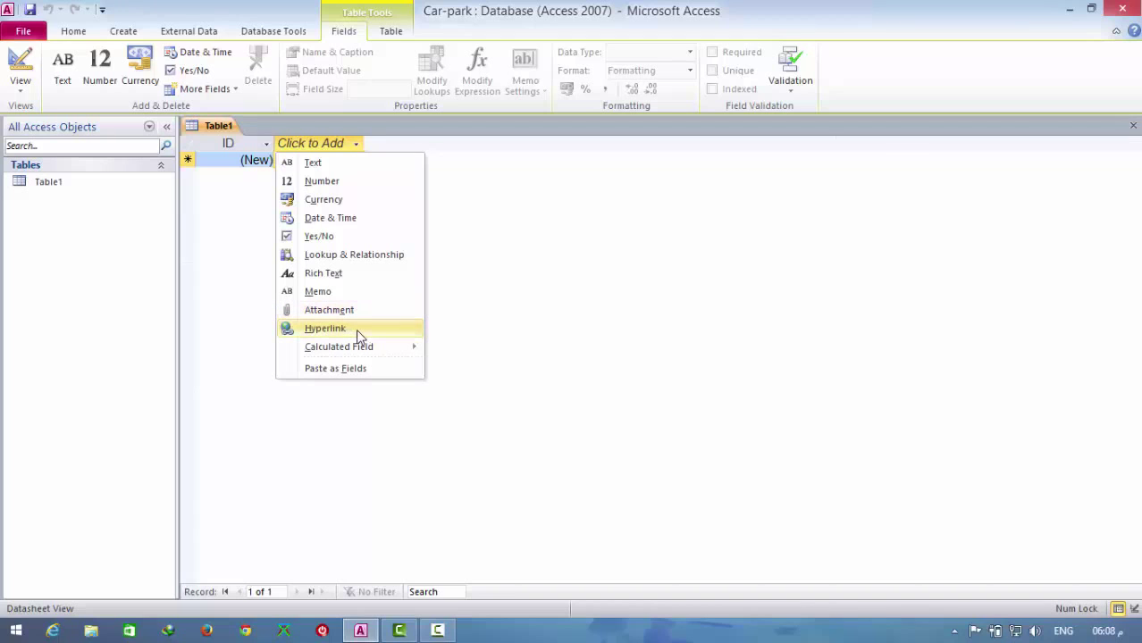
pyautogui.moveTo(398, 348)
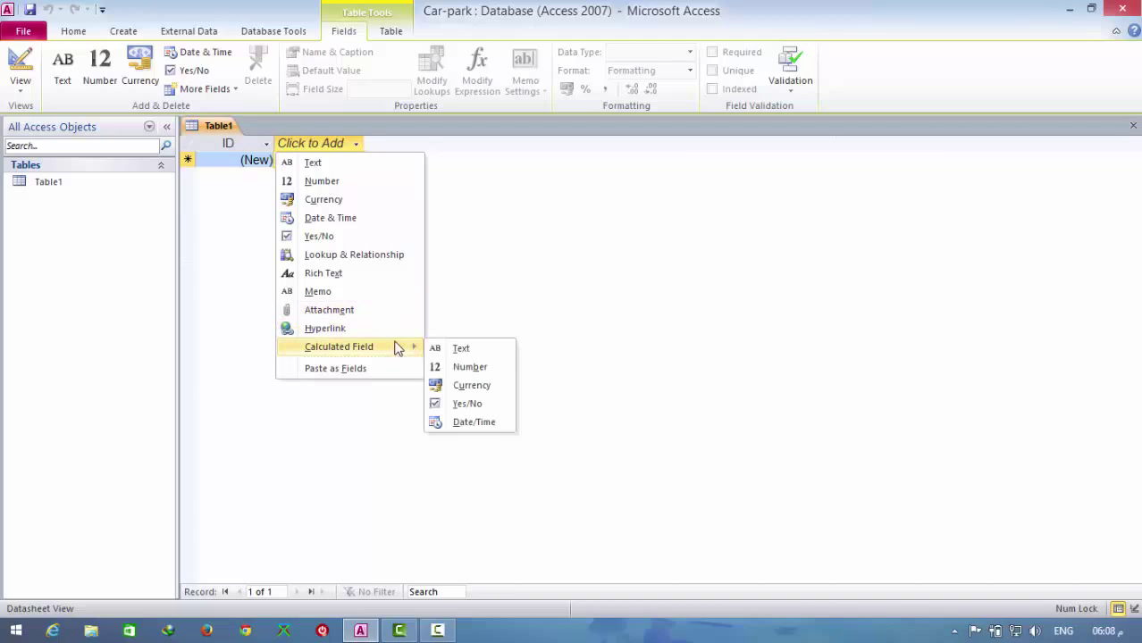
pyautogui.click(311, 163)
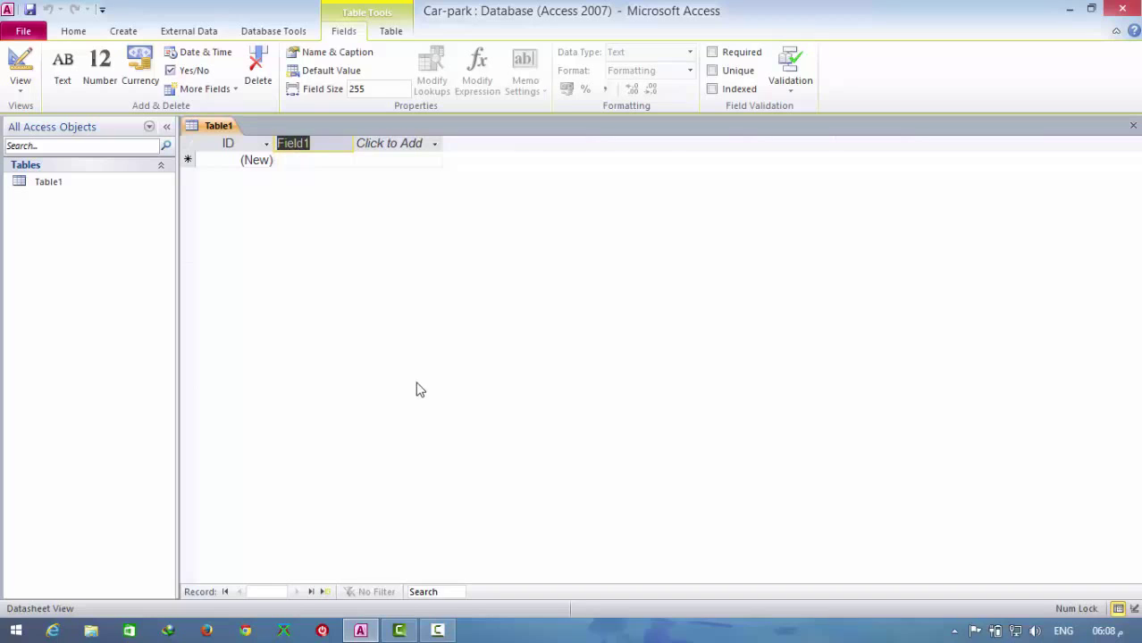
pyautogui.hotkey('alt', 'shift')
pyautogui.write('س')
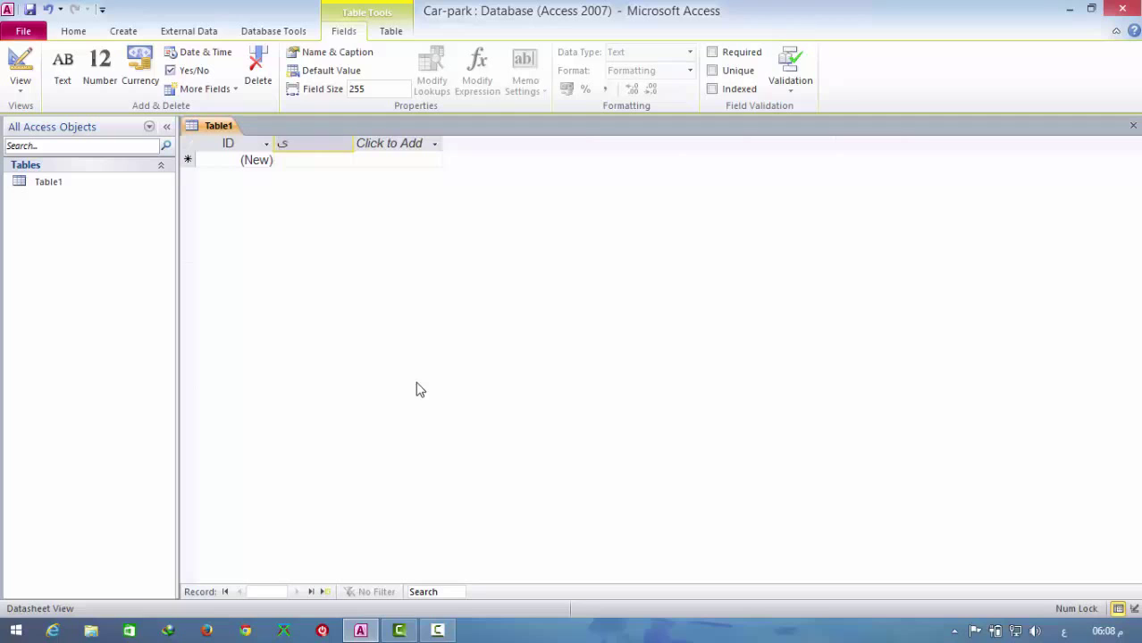
pyautogui.hotkey('alt', 'shift')
pyautogui.write('name')
pyautogui.press('Return')
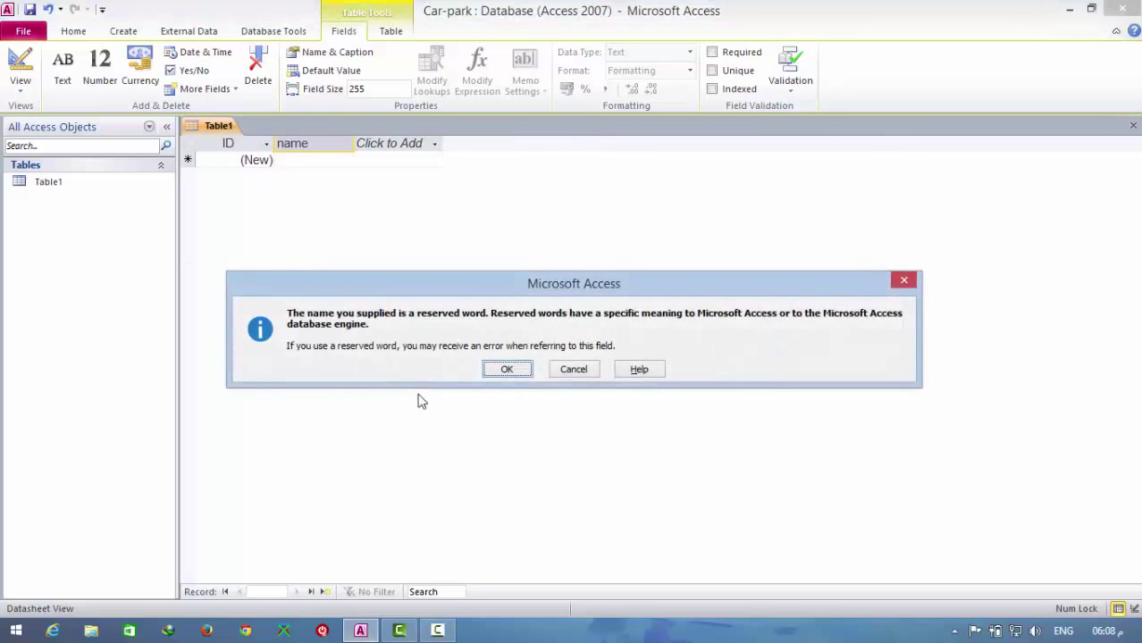
pyautogui.moveTo(439, 295); pyautogui.dragTo(419, 197)
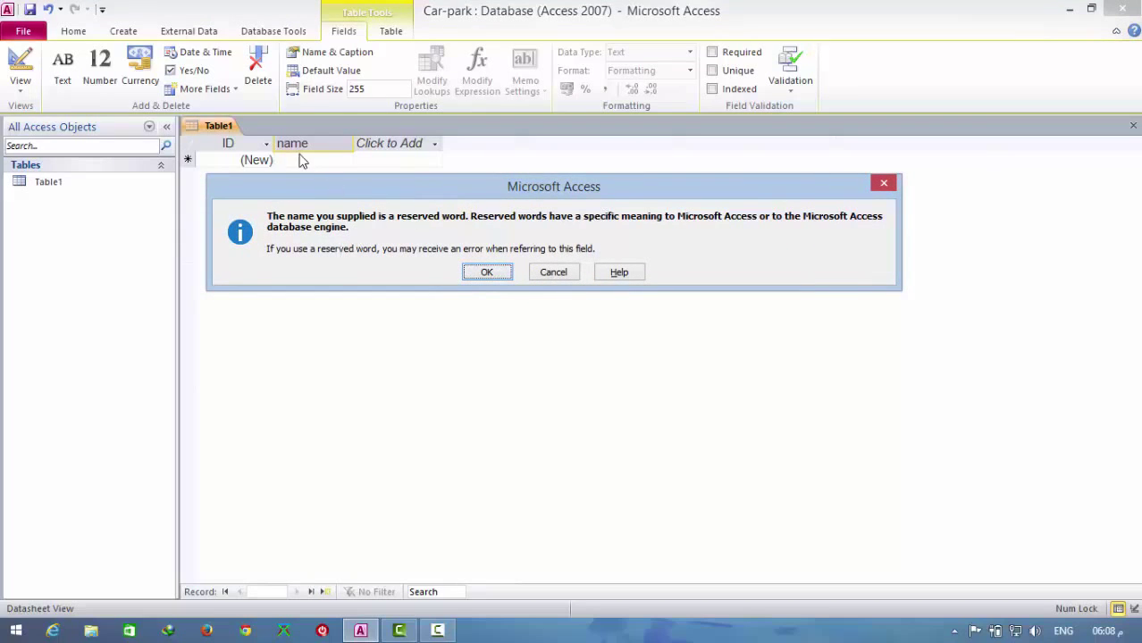
pyautogui.click(484, 273)
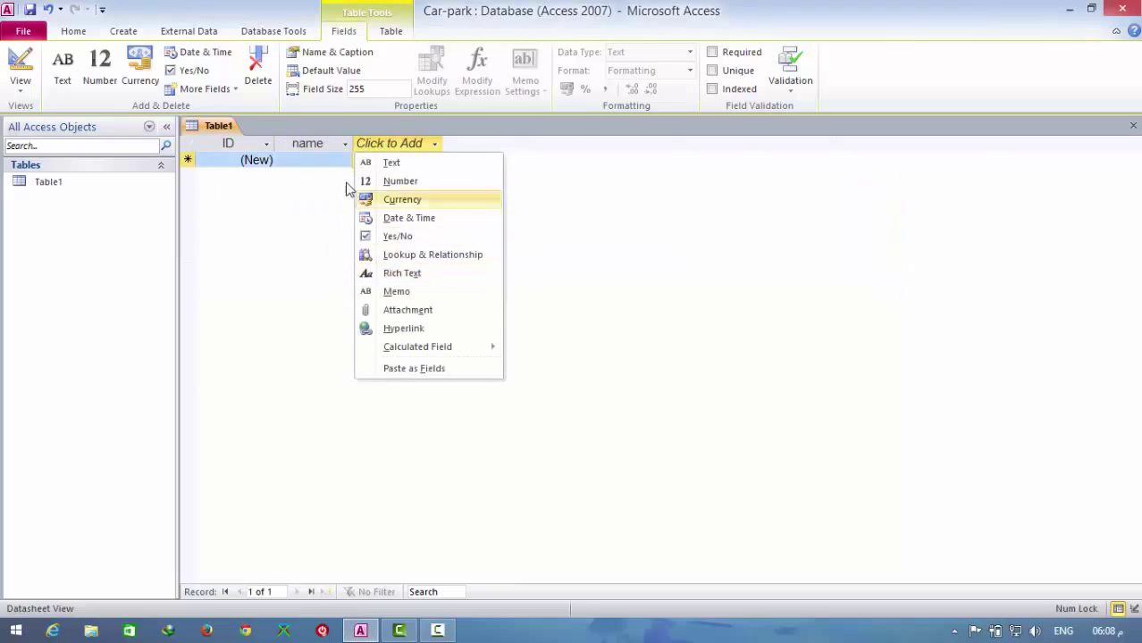
# - Rename the name field to CustName
pyautogui.click(317, 144)
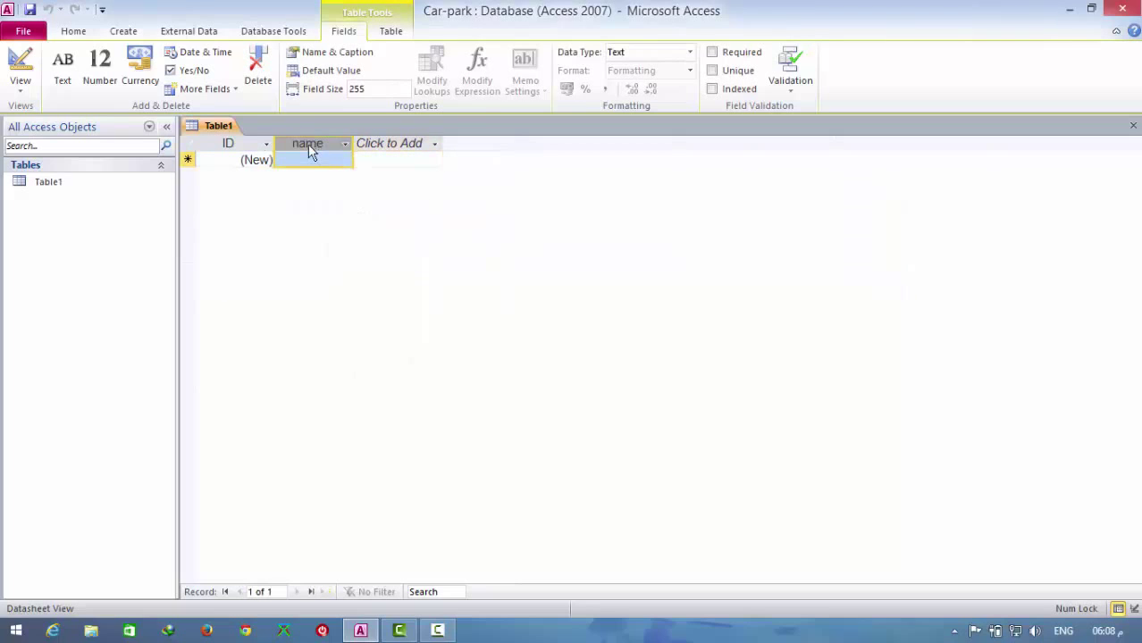
pyautogui.doubleClick(307, 144)
pyautogui.click(325, 144)
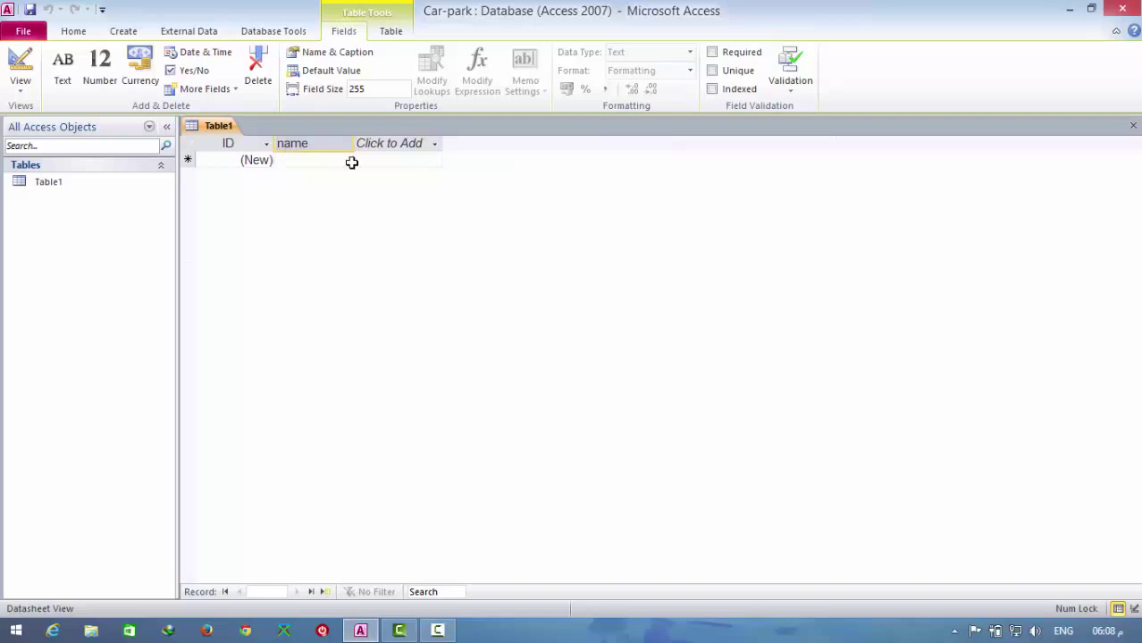
pyautogui.press('Home')
pyautogui.write('cust-')
pyautogui.press('BackSpace')
pyautogui.press('Left')
pyautogui.press('BackSpace')
pyautogui.press('capslock')
pyautogui.write('C')
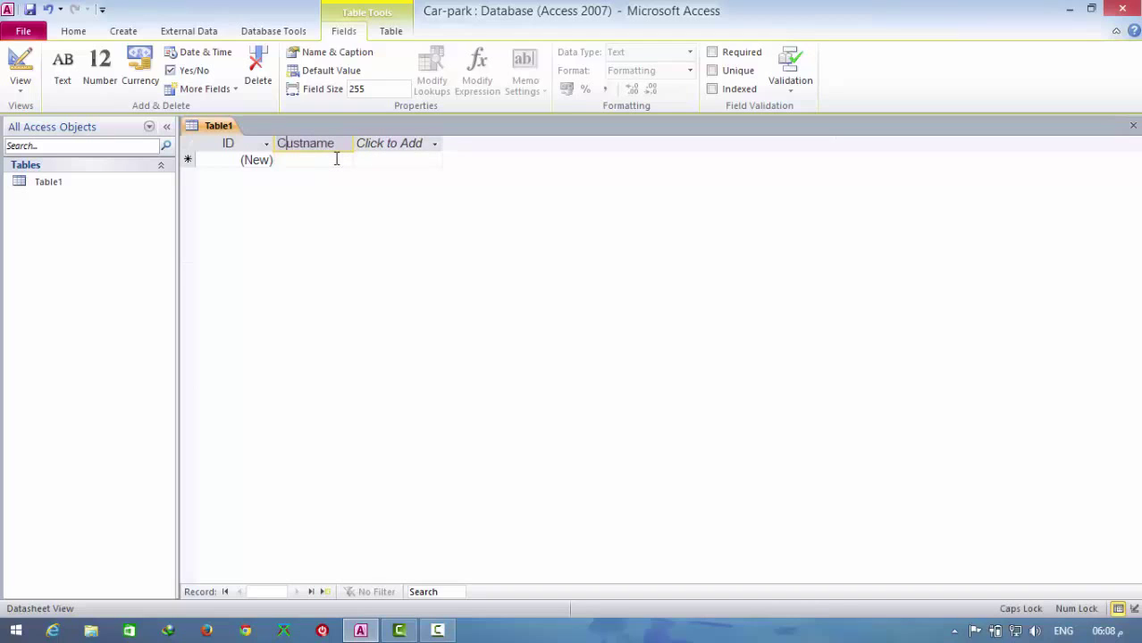
pyautogui.press('capslock')
pyautogui.press('Right')
pyautogui.press('Right')
pyautogui.press('Right')
pyautogui.press('Right')
pyautogui.press('BackSpace')
pyautogui.press('capslock')
pyautogui.write('N')
pyautogui.press('capslock')
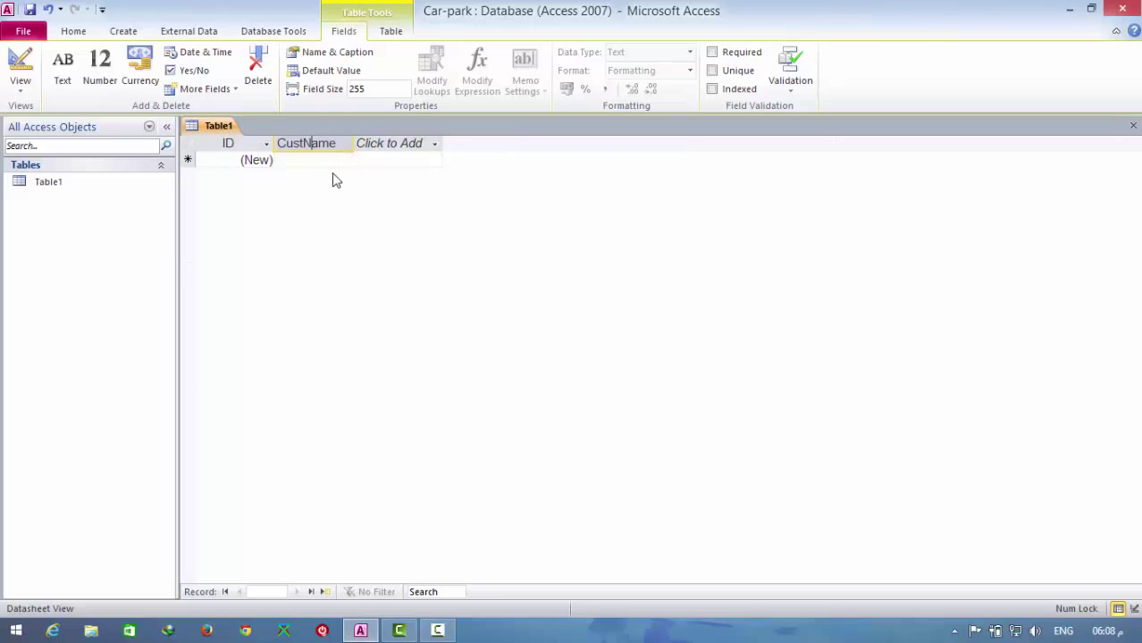
# - Add a Text field called car-type after the CustName field
pyautogui.click(385, 146)
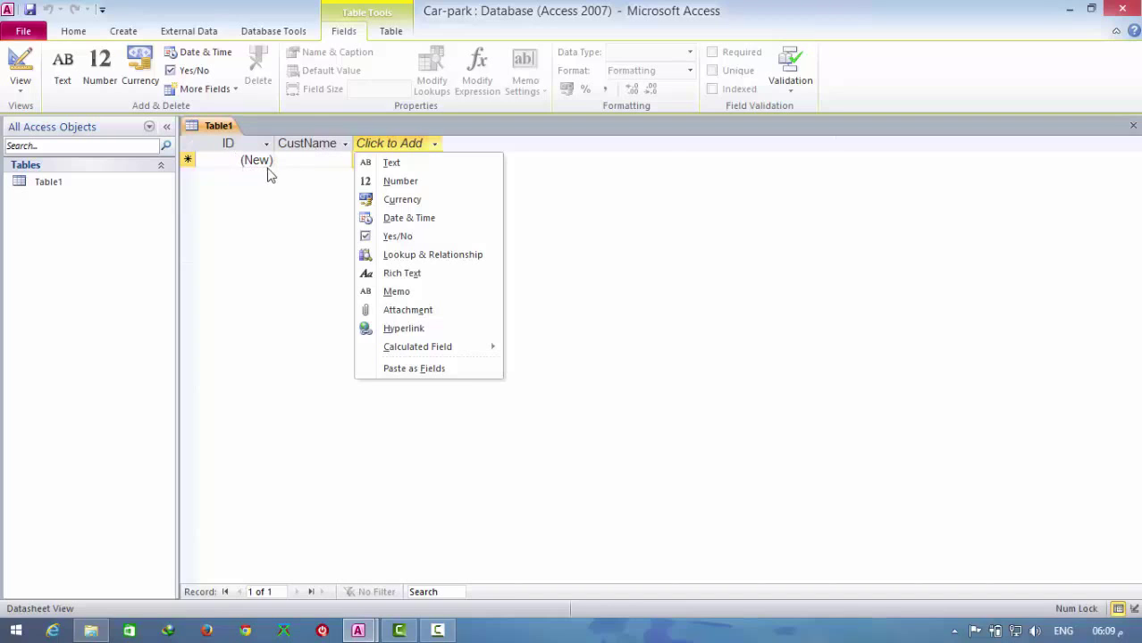
pyautogui.click(367, 164)
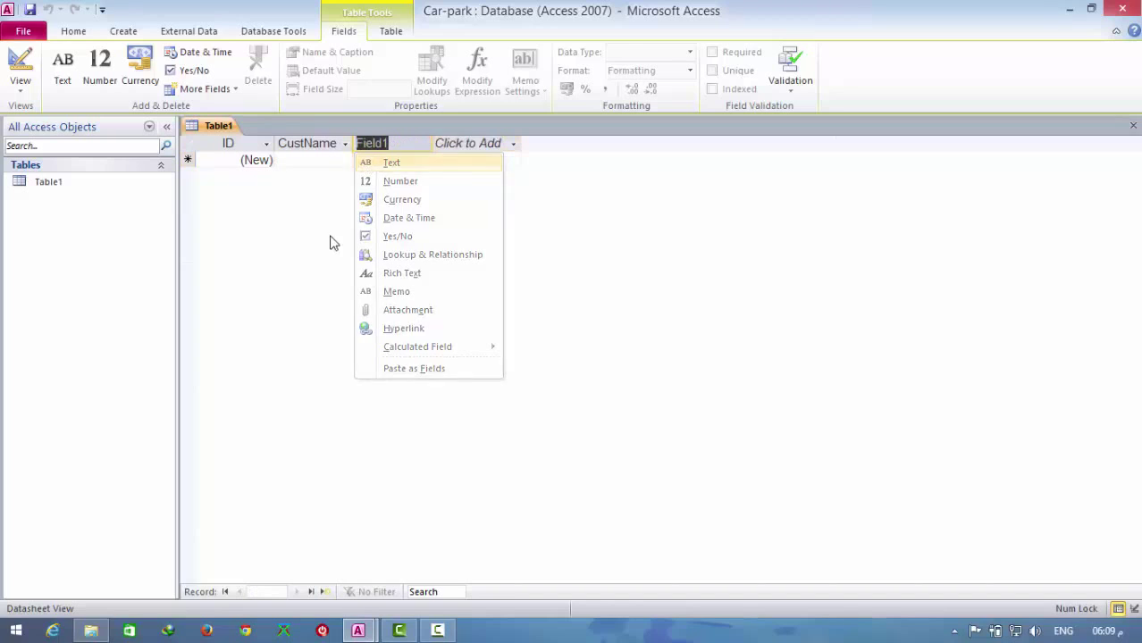
pyautogui.write('car')
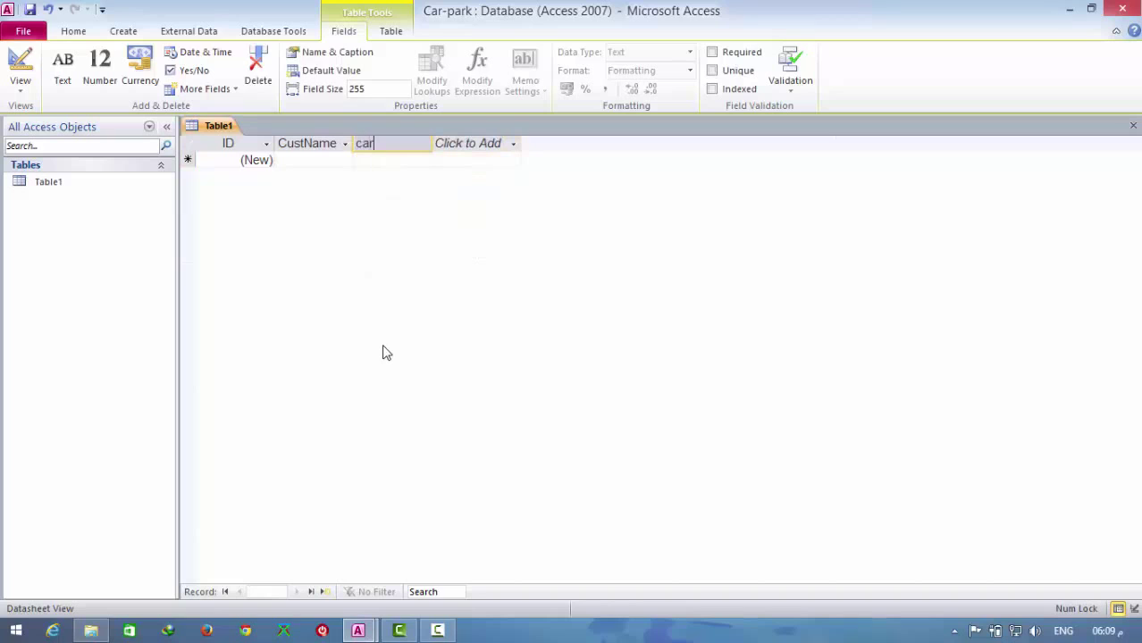
pyautogui.write('-')
pyautogui.write('ty')
pyautogui.write('pl')
pyautogui.write('e')
pyautogui.press('Return')
# - Add a Text field called carcode after the car-type field
pyautogui.click(514, 145)
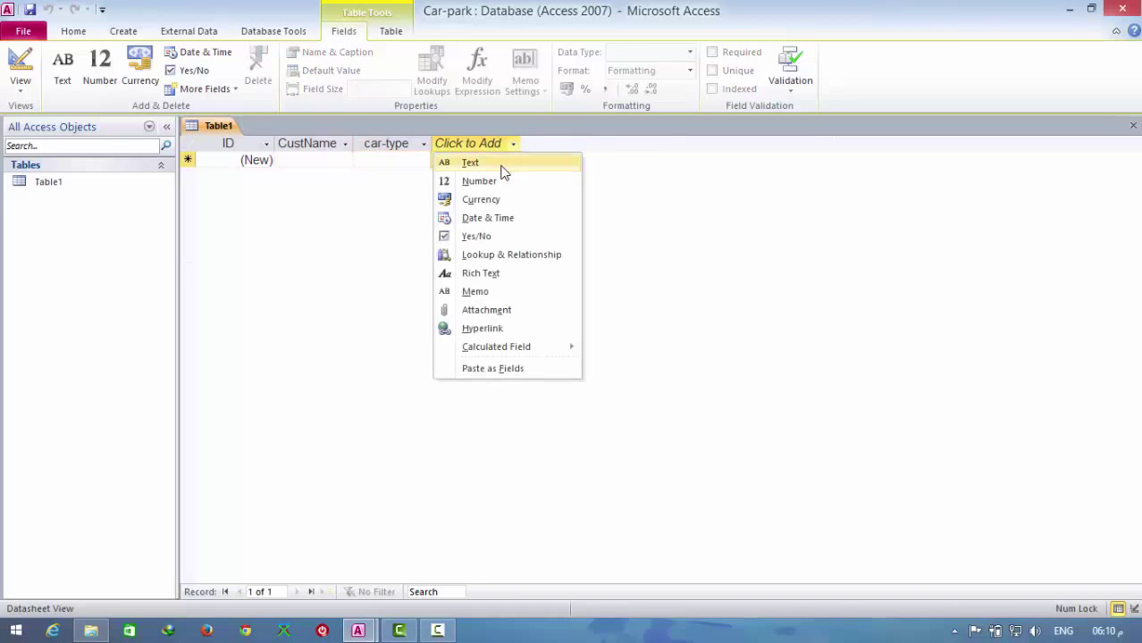
pyautogui.click(471, 162)
pyautogui.write('carcode')
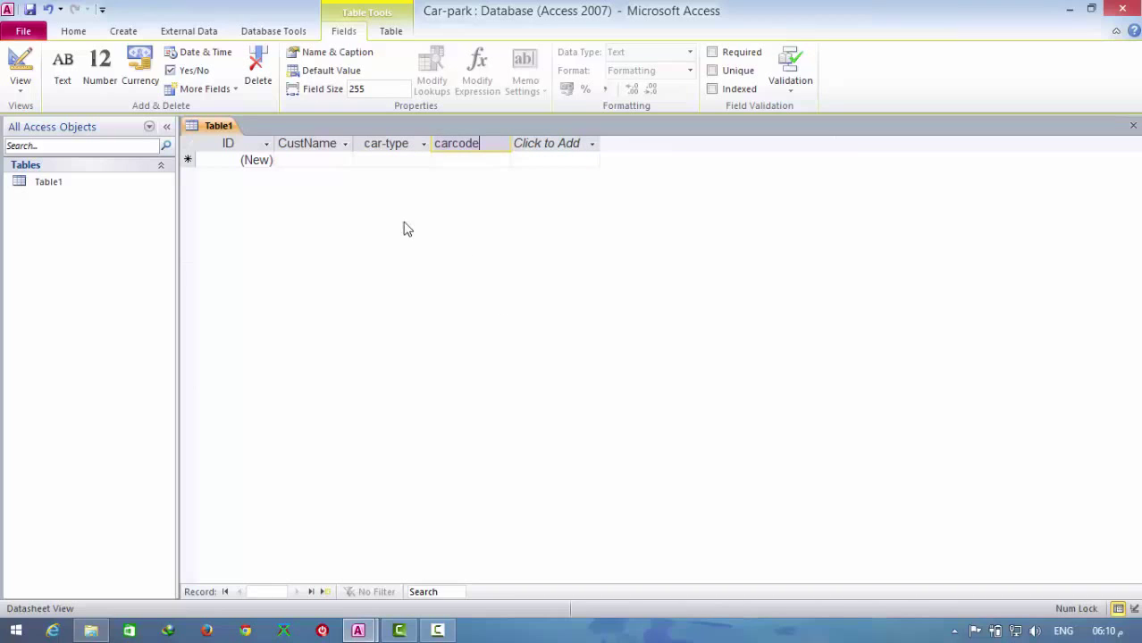
pyautogui.click(558, 148)
pyautogui.click(438, 221)
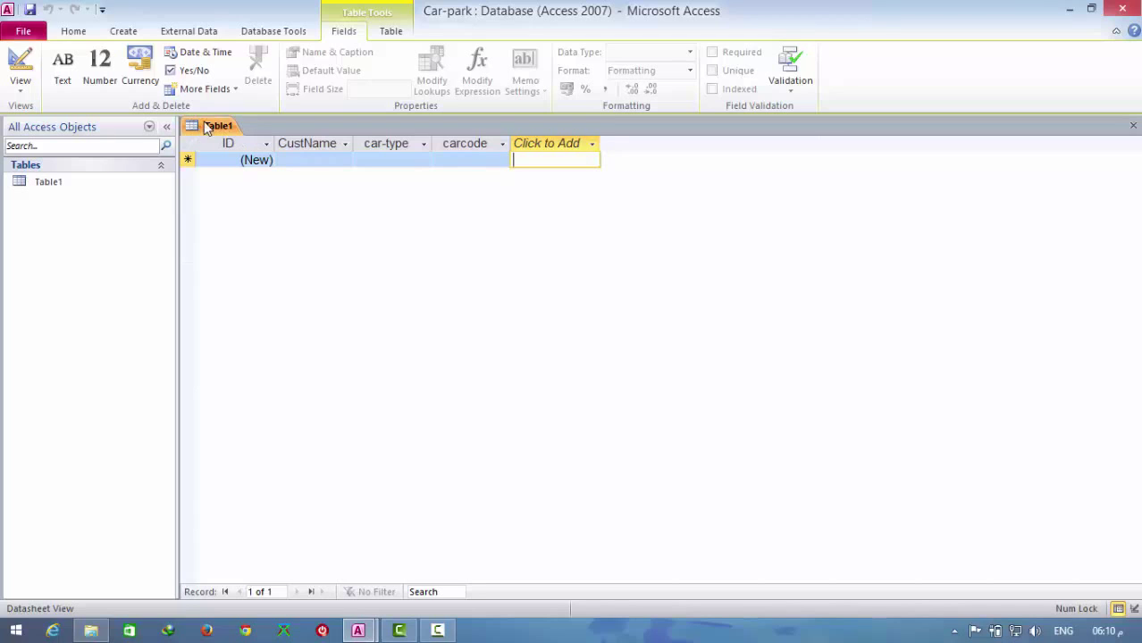
pyautogui.click(21, 94)
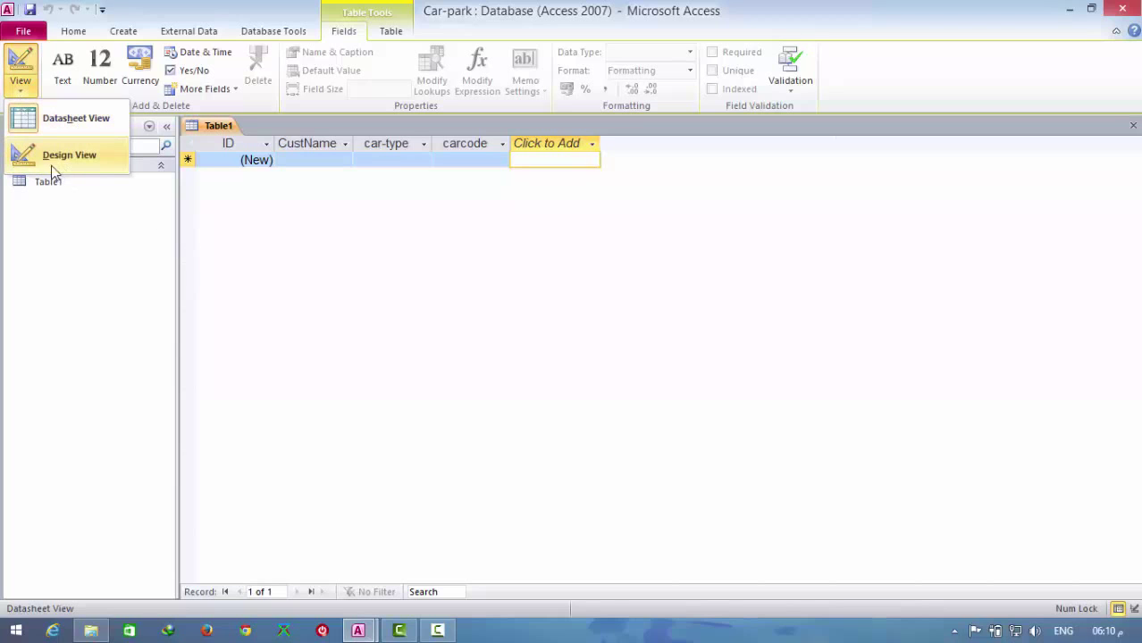
pyautogui.click(196, 227)
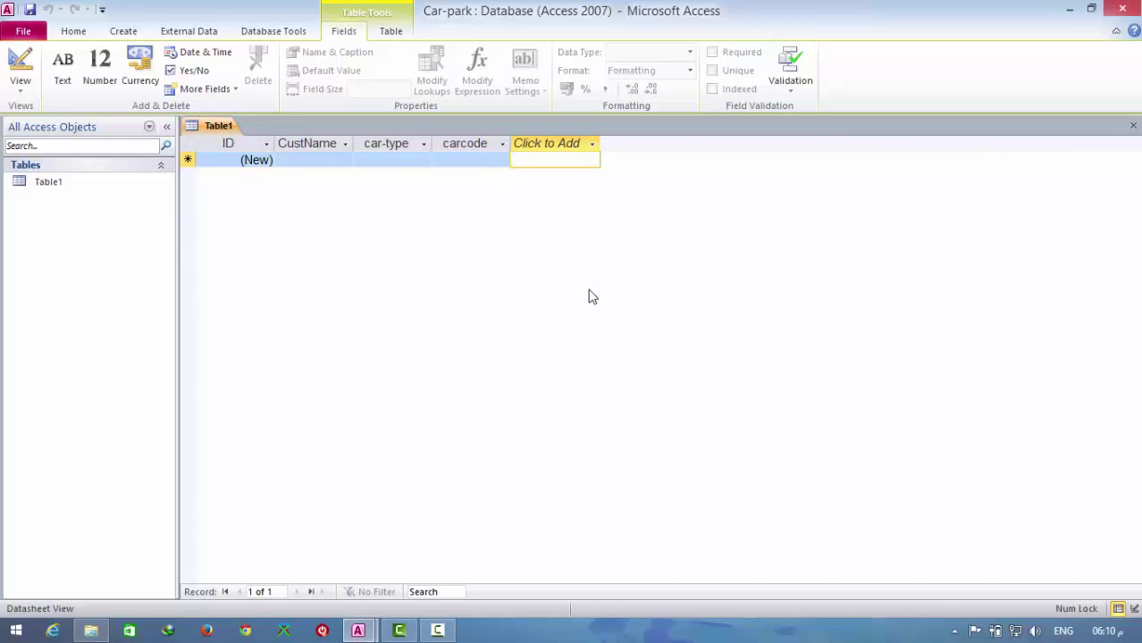
pyautogui.click(20, 89)
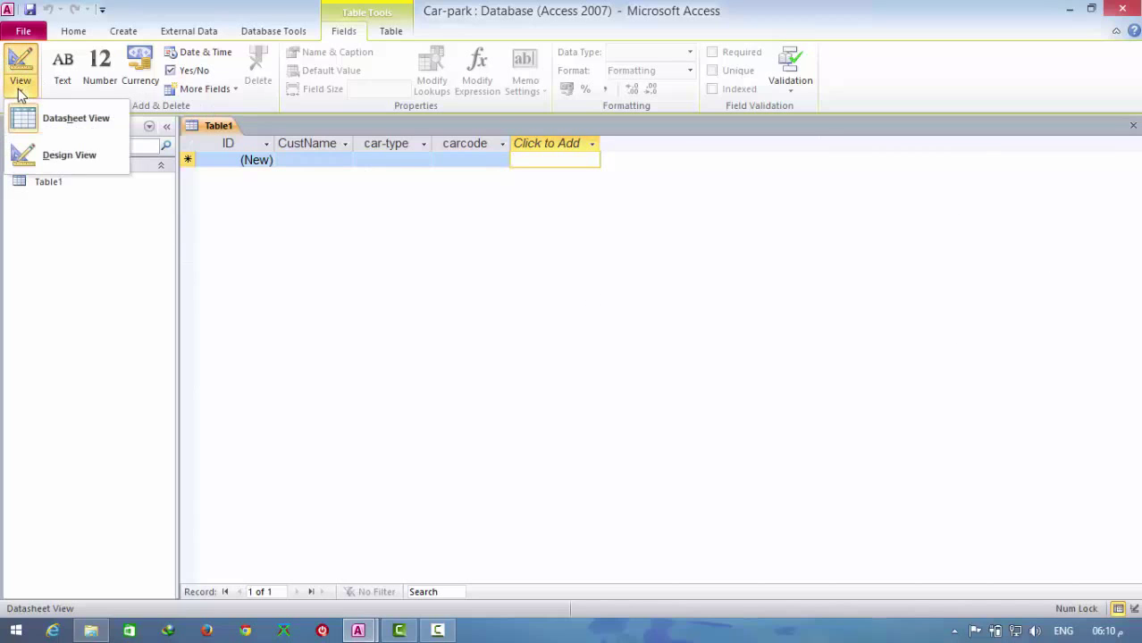
pyautogui.click(38, 161)
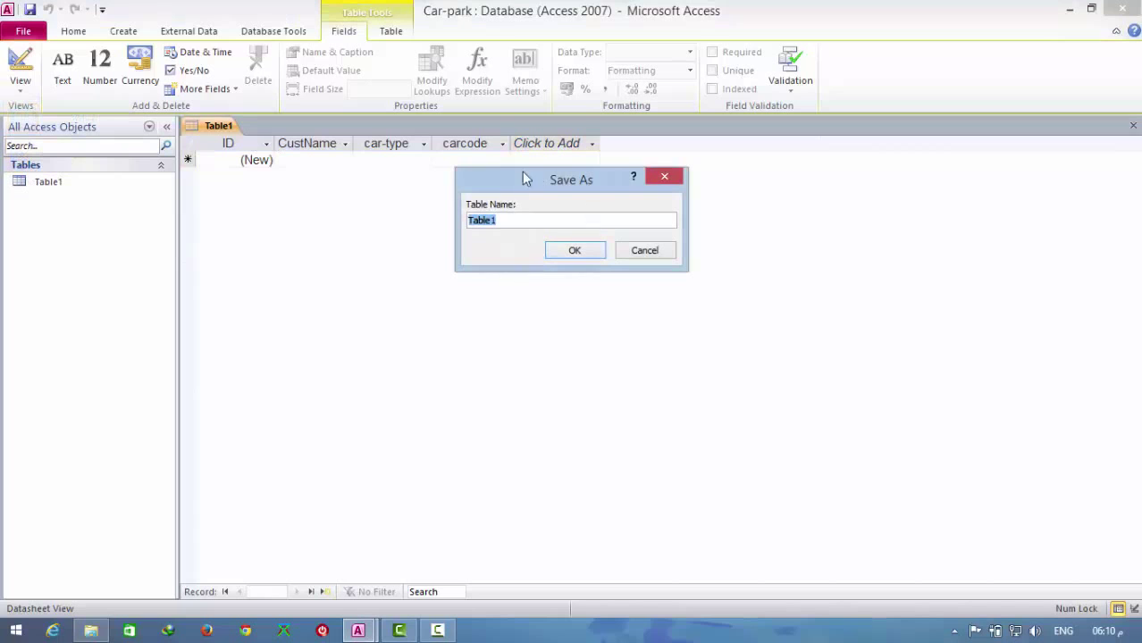
pyautogui.click(639, 252)
# - Close Table1 without saving its design and start a new table in Design view
pyautogui.click(1133, 127)
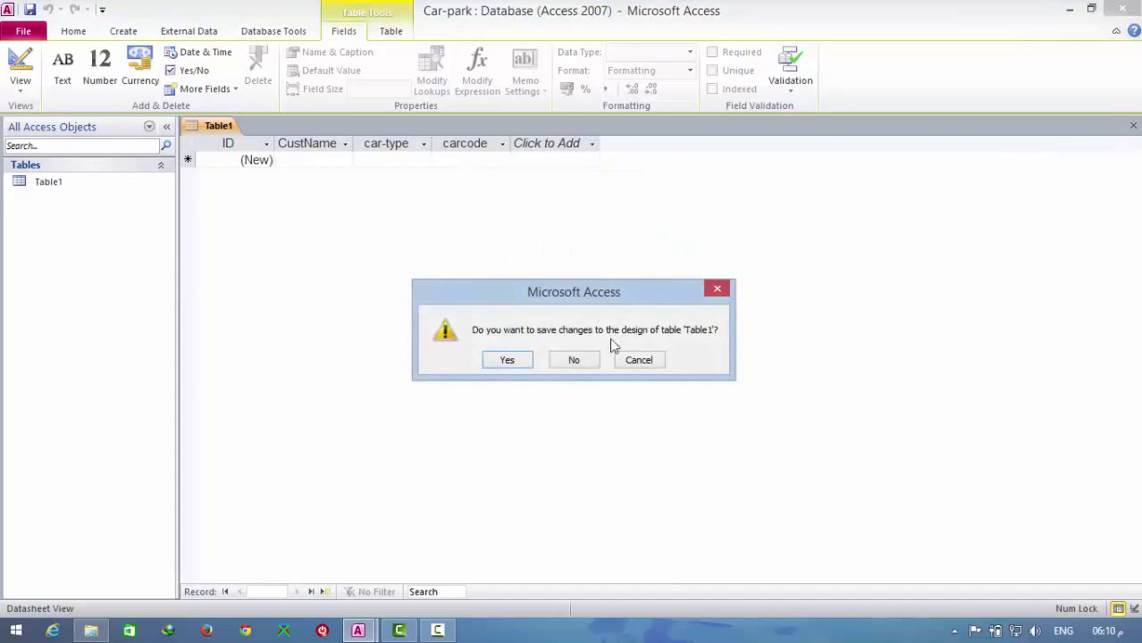
pyautogui.click(579, 361)
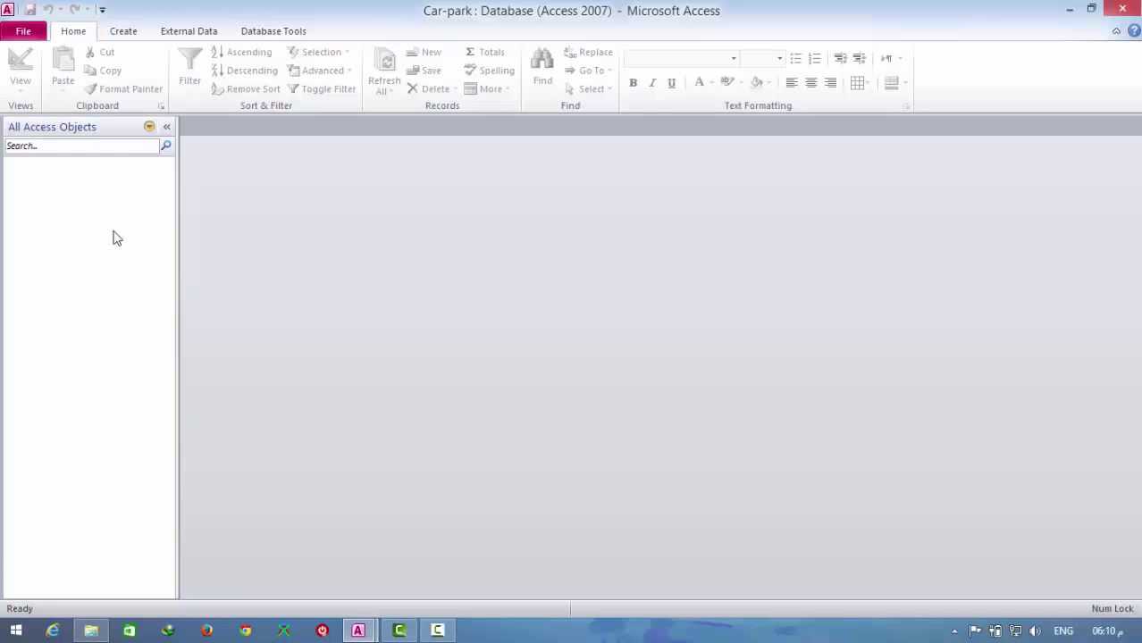
pyautogui.click(131, 34)
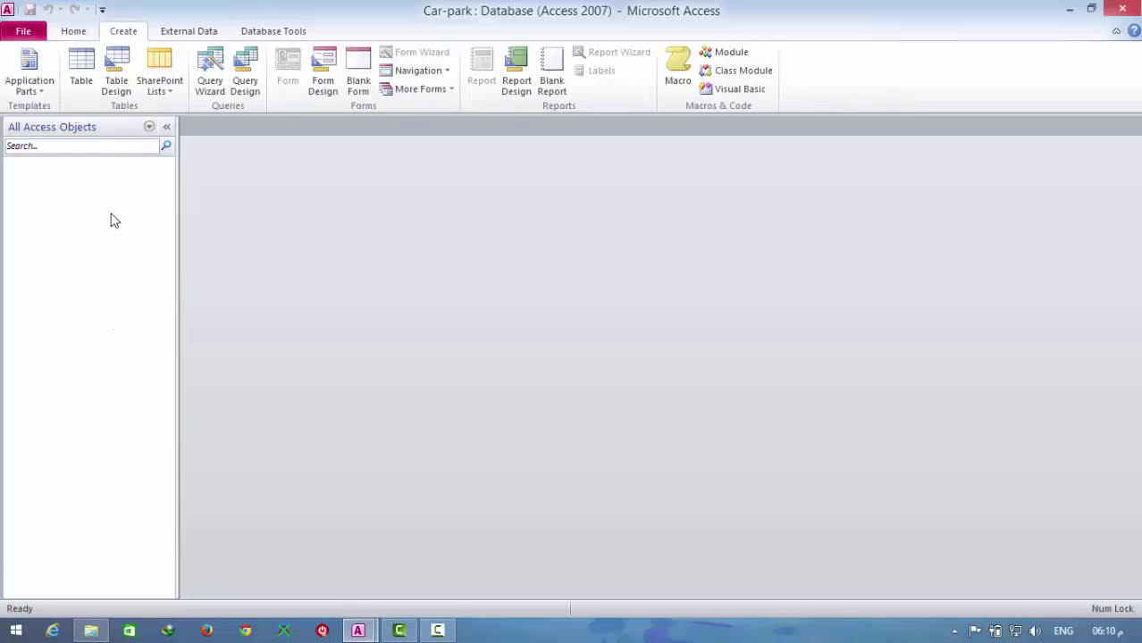
pyautogui.click(116, 89)
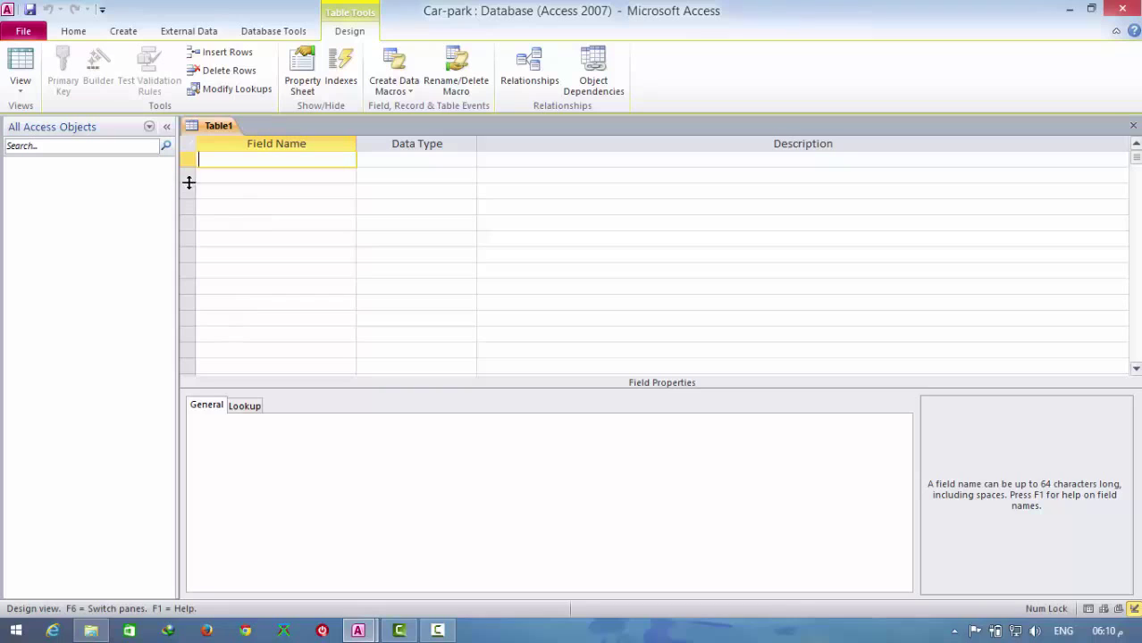
# - Add a field named code as the first field of the new table
pyautogui.click(239, 178)
pyautogui.click(241, 258)
pyautogui.click(433, 161)
pyautogui.click(428, 284)
pyautogui.click(293, 272)
pyautogui.click(236, 159)
pyautogui.write('code')
pyautogui.click(269, 181)
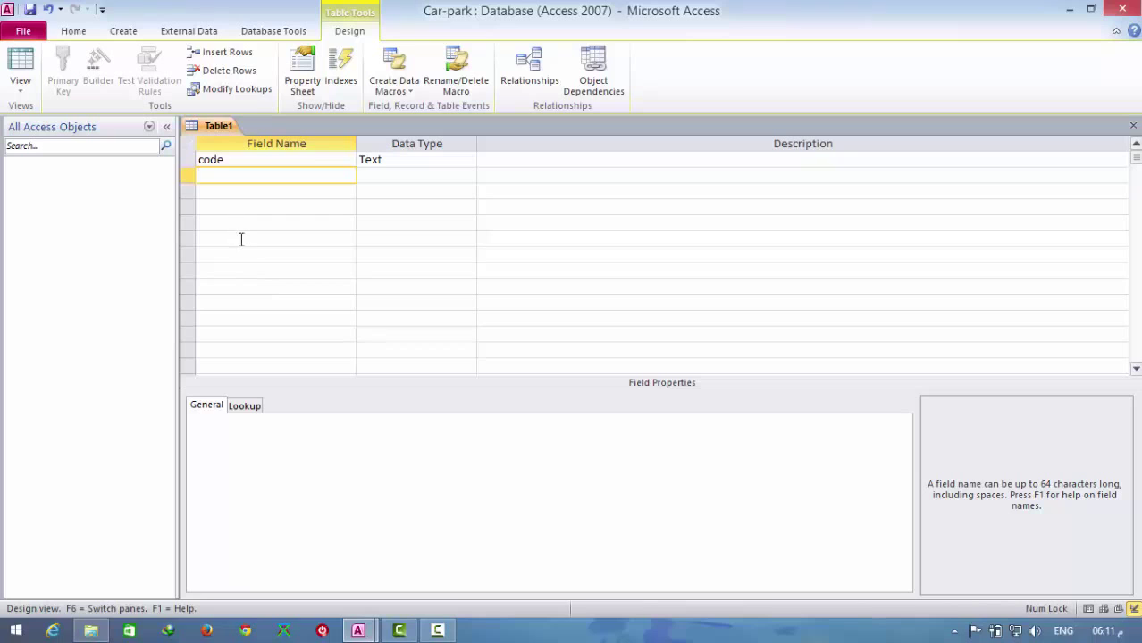
# - Rename the first field to id and add a field named code below it
pyautogui.doubleClick(230, 161)
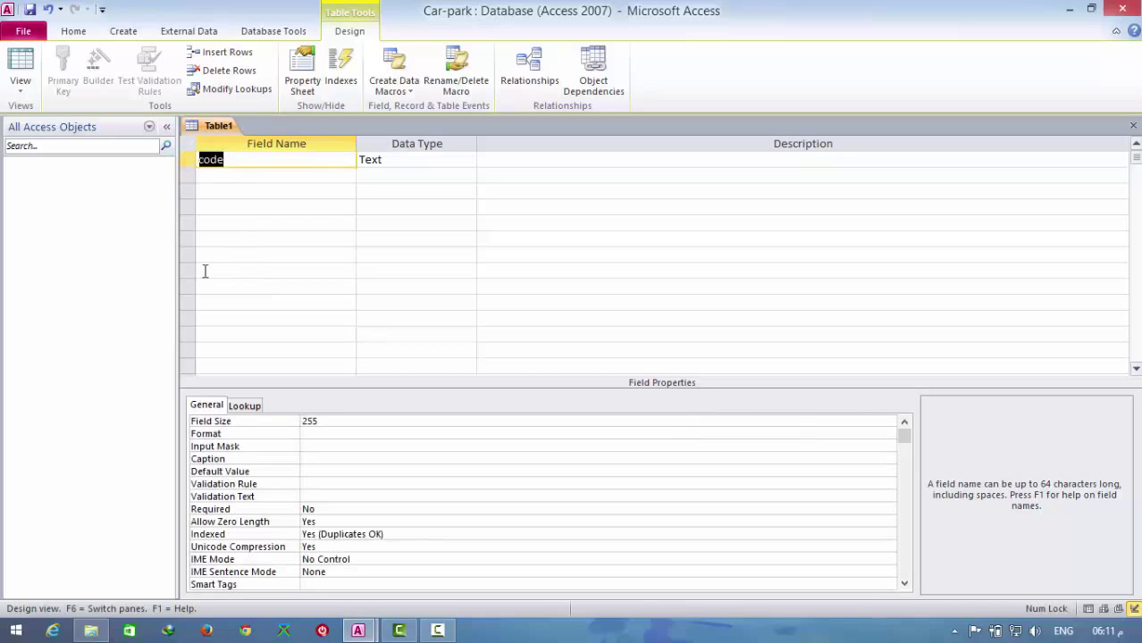
pyautogui.write('id')
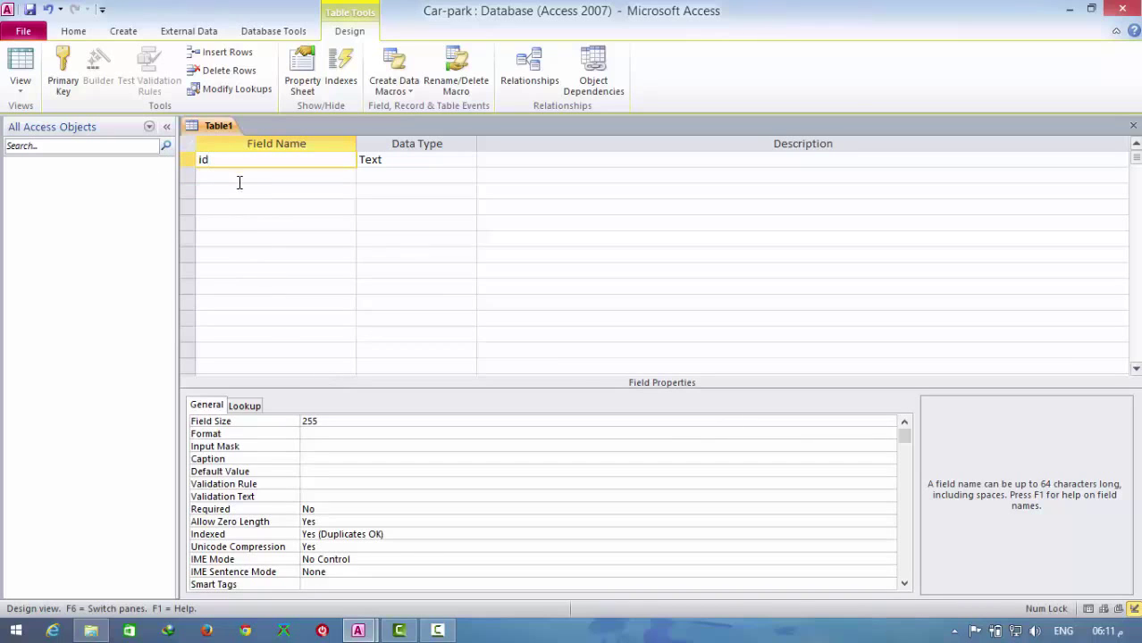
pyautogui.click(239, 176)
pyautogui.write('code')
pyautogui.click(307, 225)
# - Set the id field's data type to AutoNumber
pyautogui.click(434, 162)
pyautogui.click(468, 159)
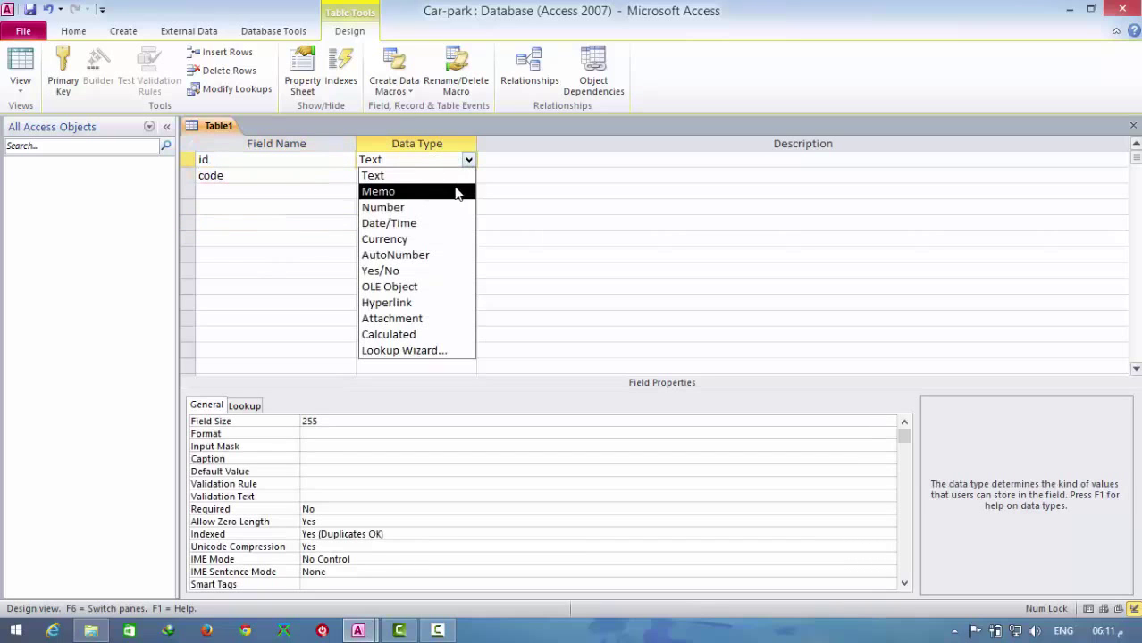
pyautogui.click(428, 256)
# - Delete the id field from the table together with its indexes
pyautogui.click(265, 178)
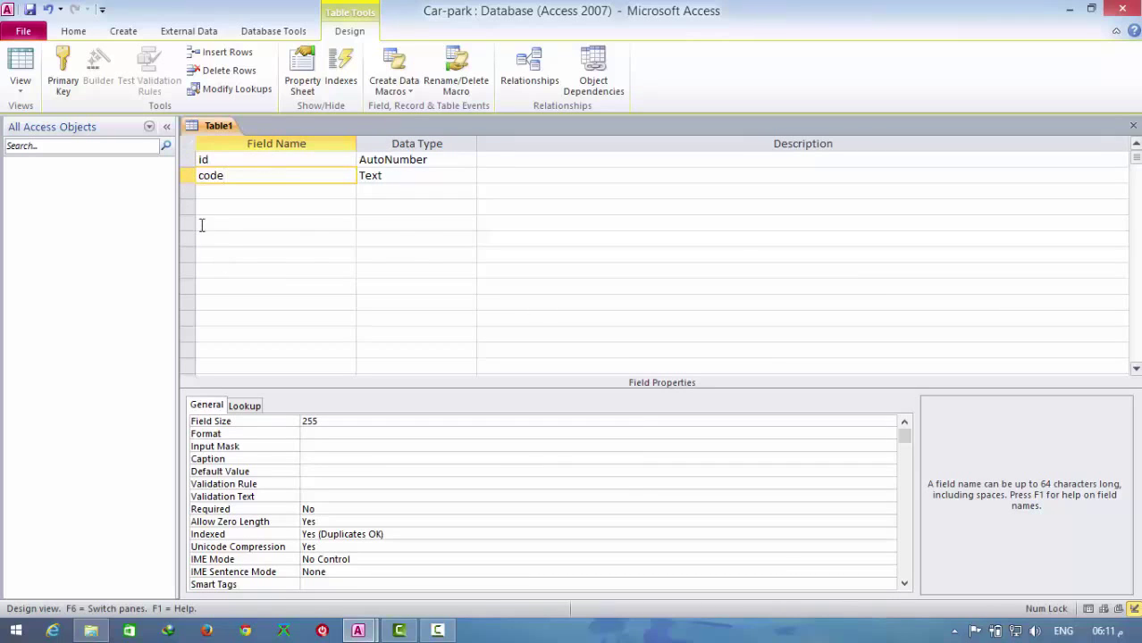
pyautogui.click(190, 159)
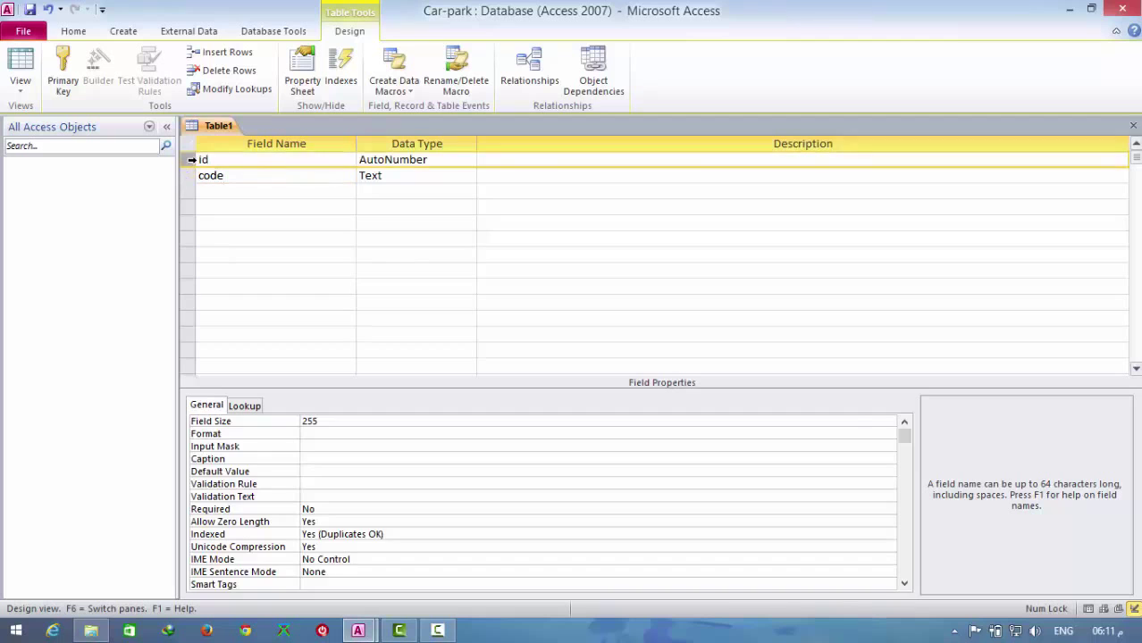
pyautogui.press('Delete')
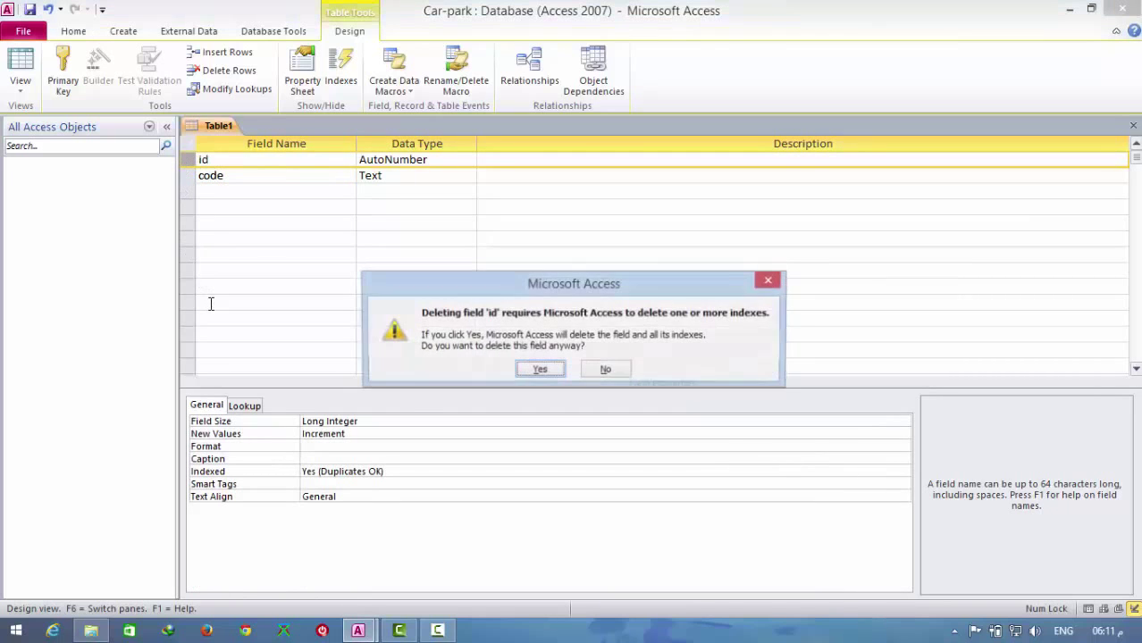
pyautogui.click(538, 367)
# - Set the code field's data type to Number
pyautogui.click(431, 164)
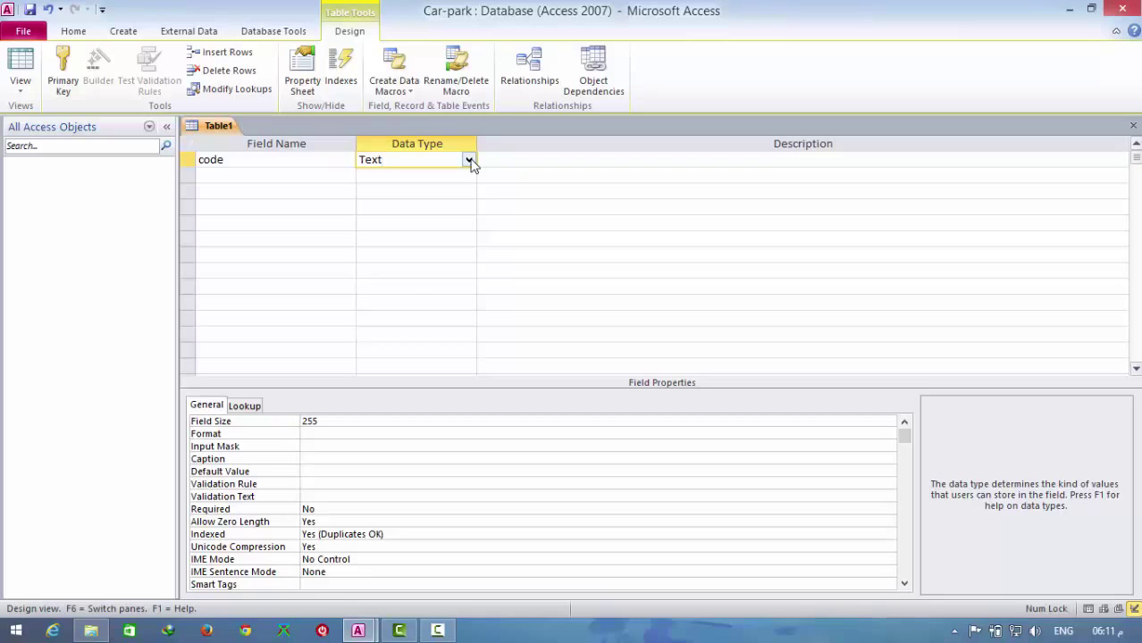
pyautogui.click(468, 161)
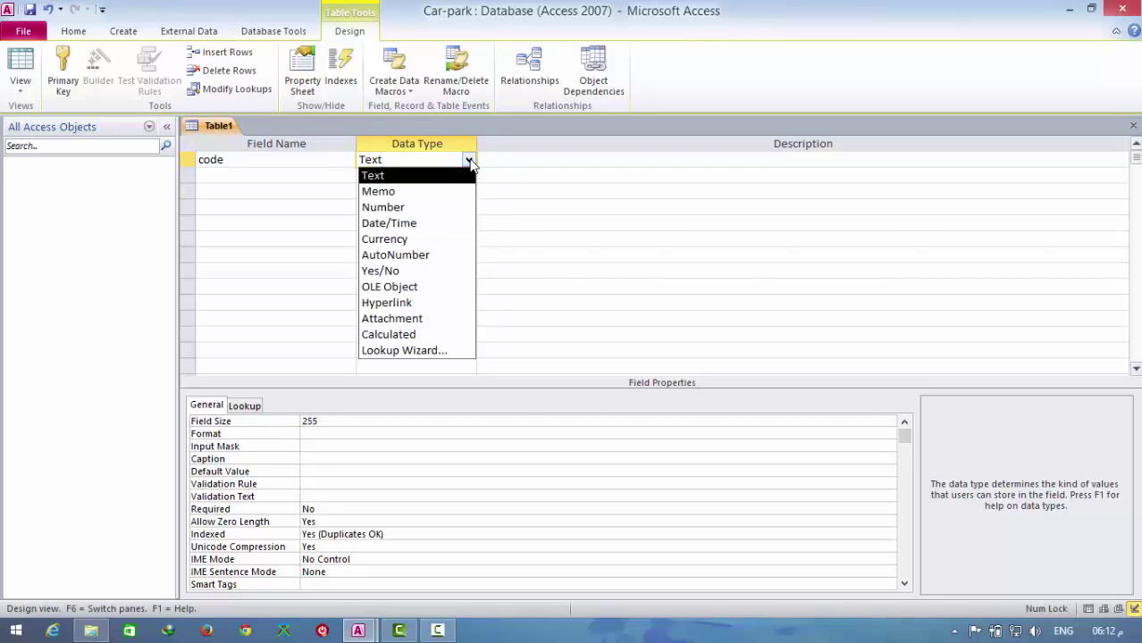
pyautogui.click(393, 208)
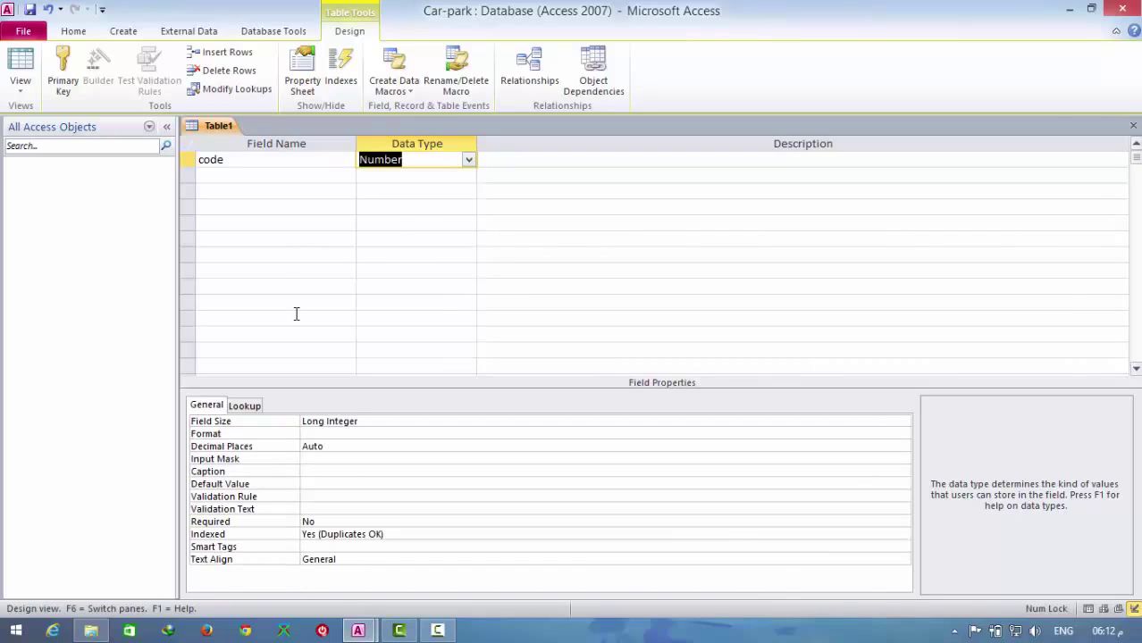
# - Add a field named FName below code with the Text data type
pyautogui.click(268, 176)
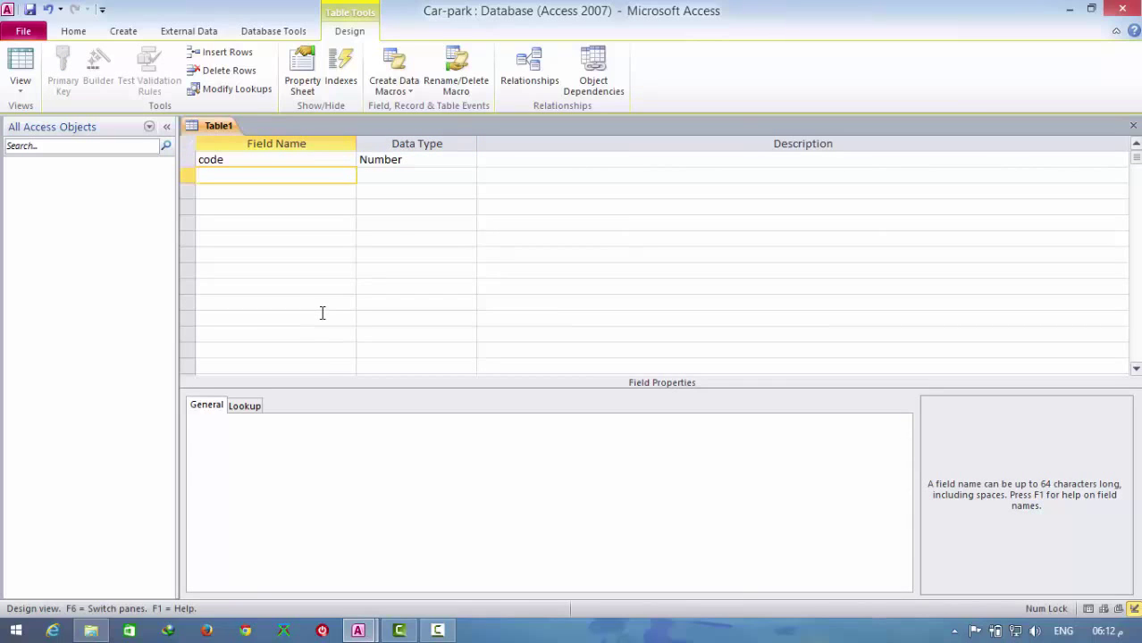
pyautogui.write('FName')
pyautogui.click(398, 178)
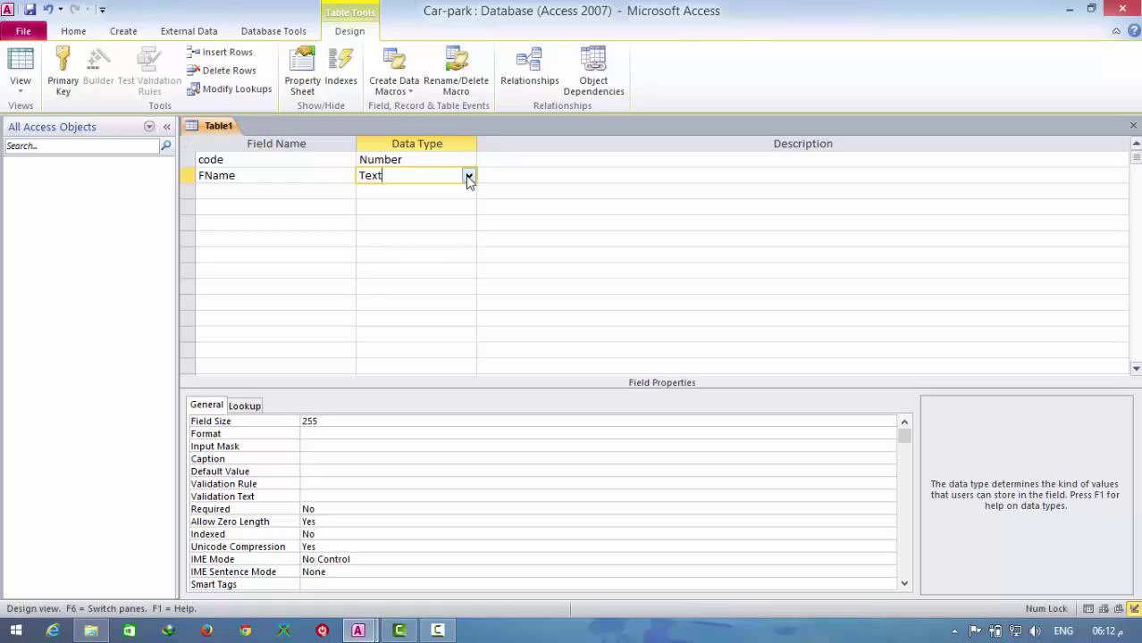
pyautogui.click(468, 177)
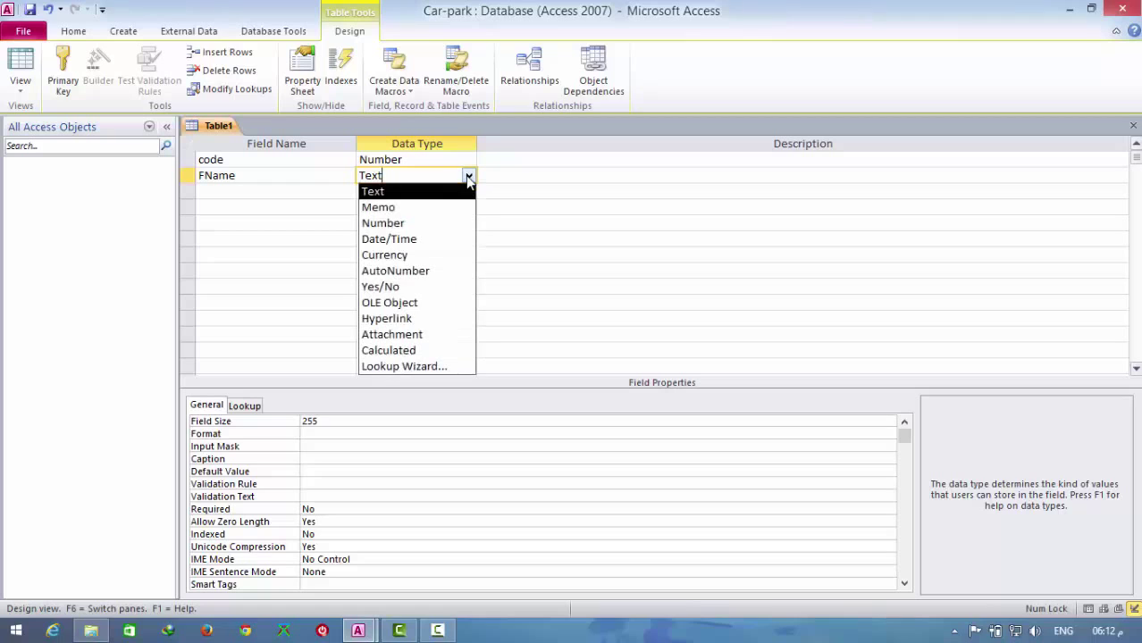
pyautogui.click(395, 191)
# - Add a field named CarType below FName with the Text data type
pyautogui.click(268, 193)
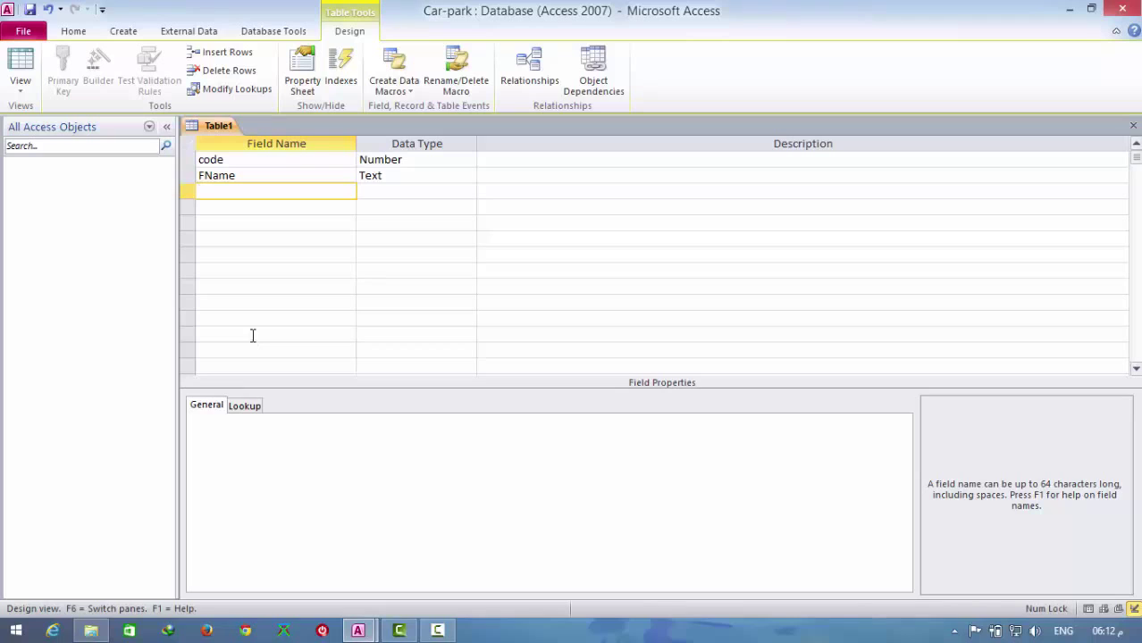
pyautogui.press('capslock')
pyautogui.write('C')
pyautogui.press('capslock')
pyautogui.write('ar')
pyautogui.press('capslock')
pyautogui.write('T')
pyautogui.press('capslock')
pyautogui.write('ype')
pyautogui.click(410, 193)
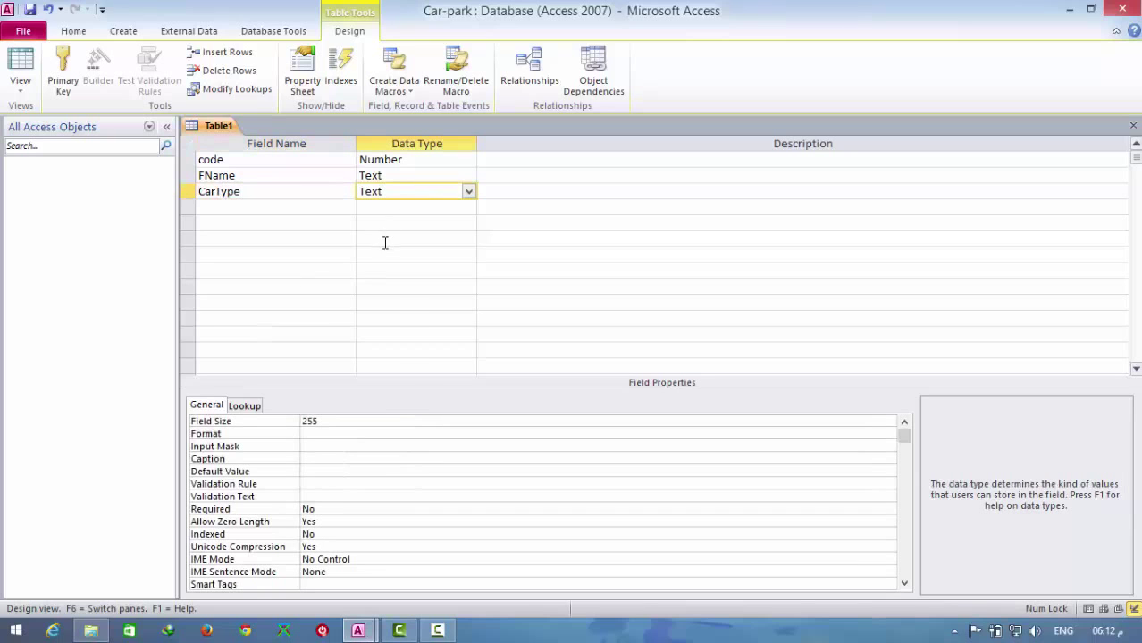
# - Add a field named CarNum below CarType with the Text data type
pyautogui.click(267, 211)
pyautogui.press('capslock')
pyautogui.write('C')
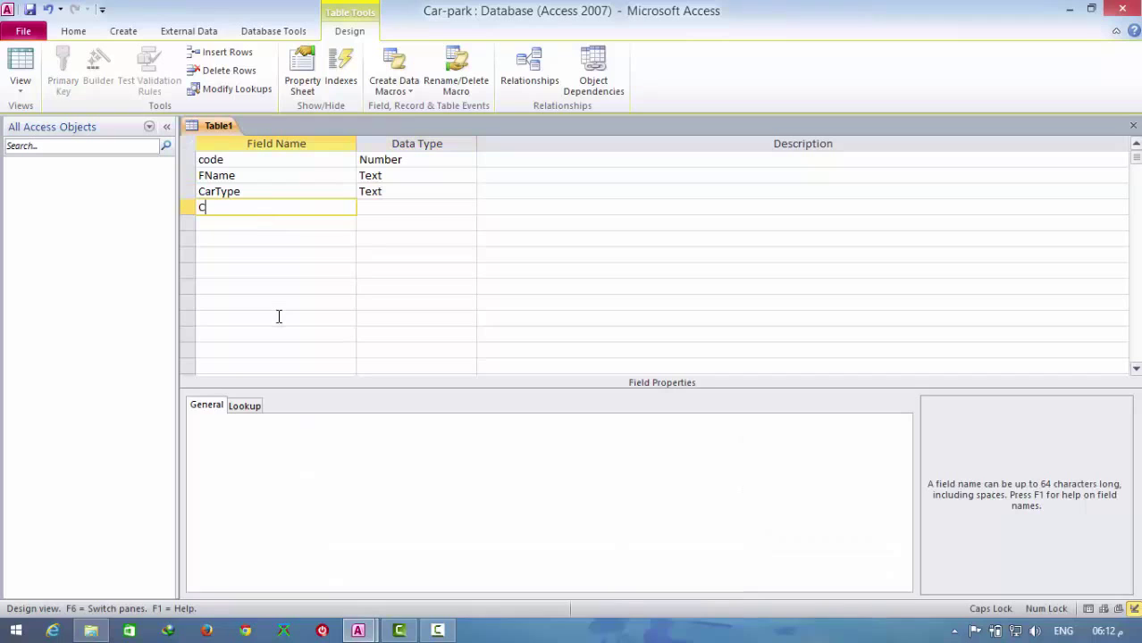
pyautogui.press('capslock')
pyautogui.write('ar')
pyautogui.press('capslock')
pyautogui.write('NU')
pyautogui.press('BackSpace')
pyautogui.press('capslock')
pyautogui.write('um')
pyautogui.click(411, 211)
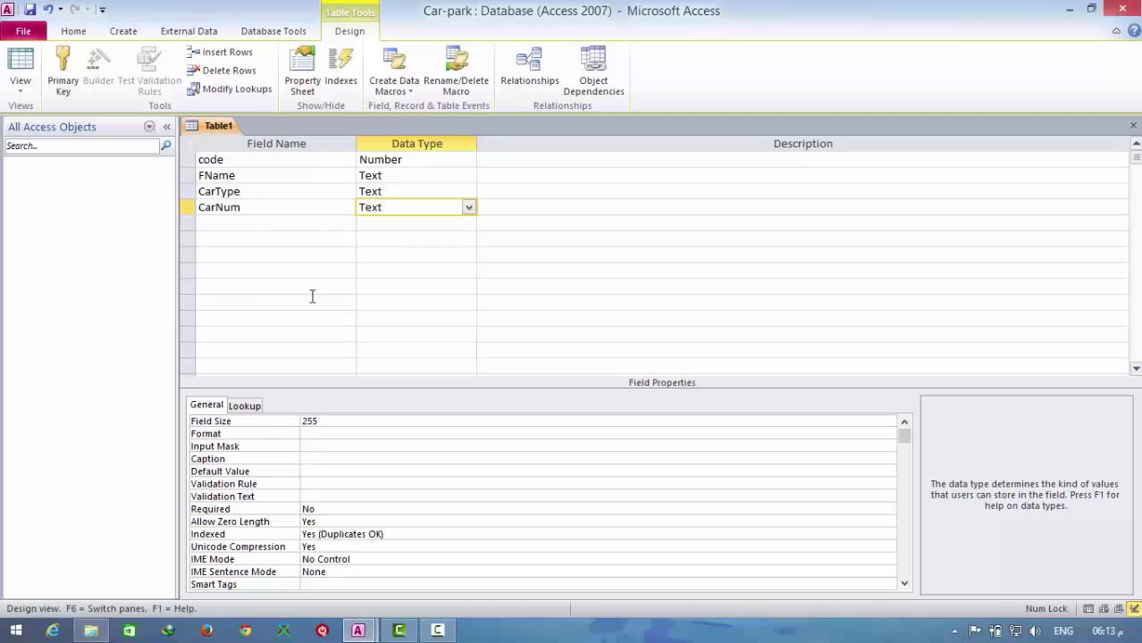
# - Add a field named mobile below CarNum with the Text data type
pyautogui.click(232, 221)
pyautogui.write('mobile')
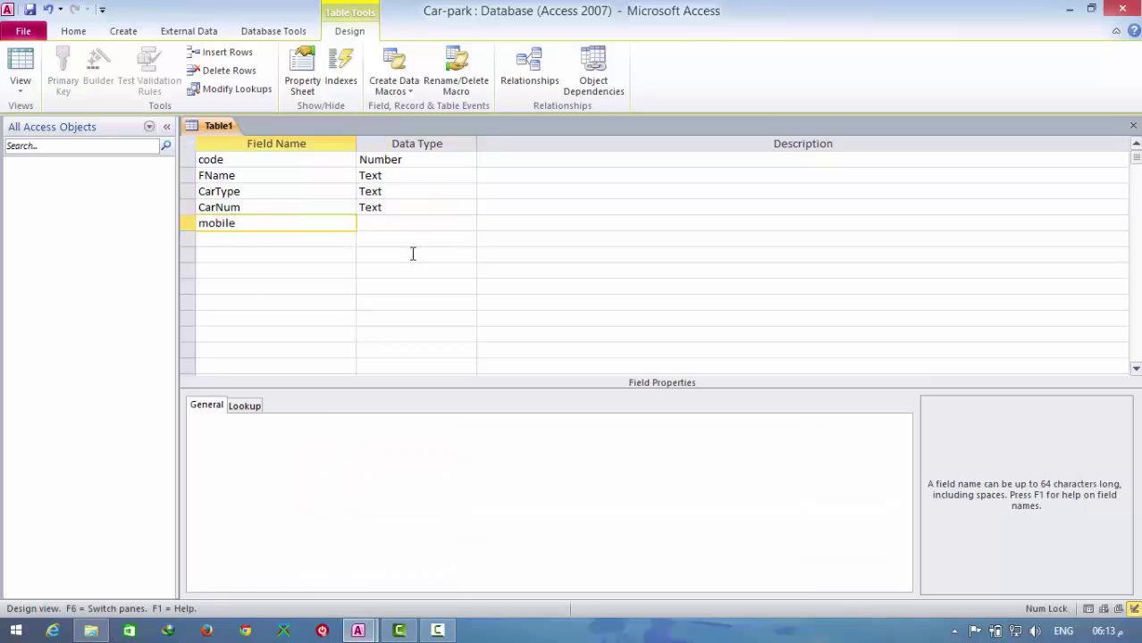
pyautogui.click(418, 228)
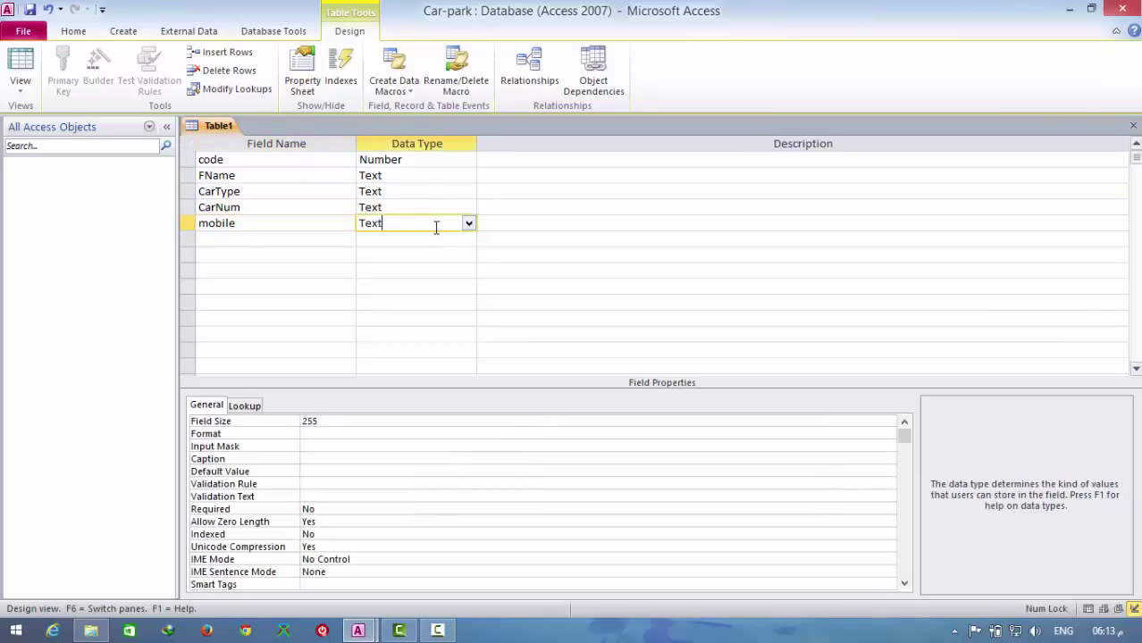
pyautogui.click(468, 225)
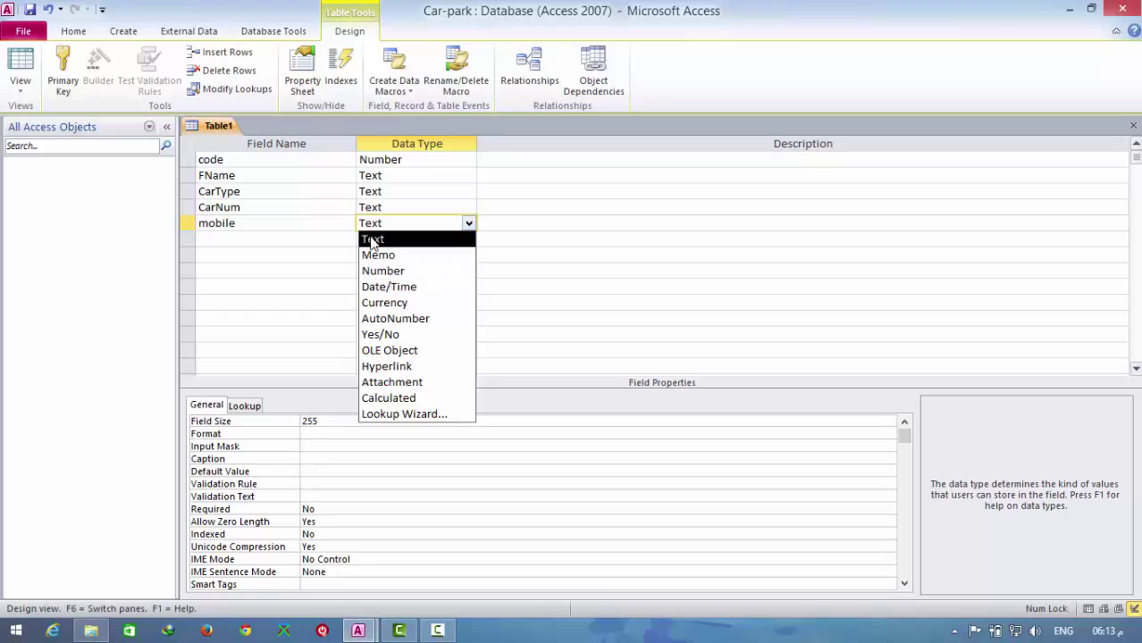
pyautogui.click(372, 238)
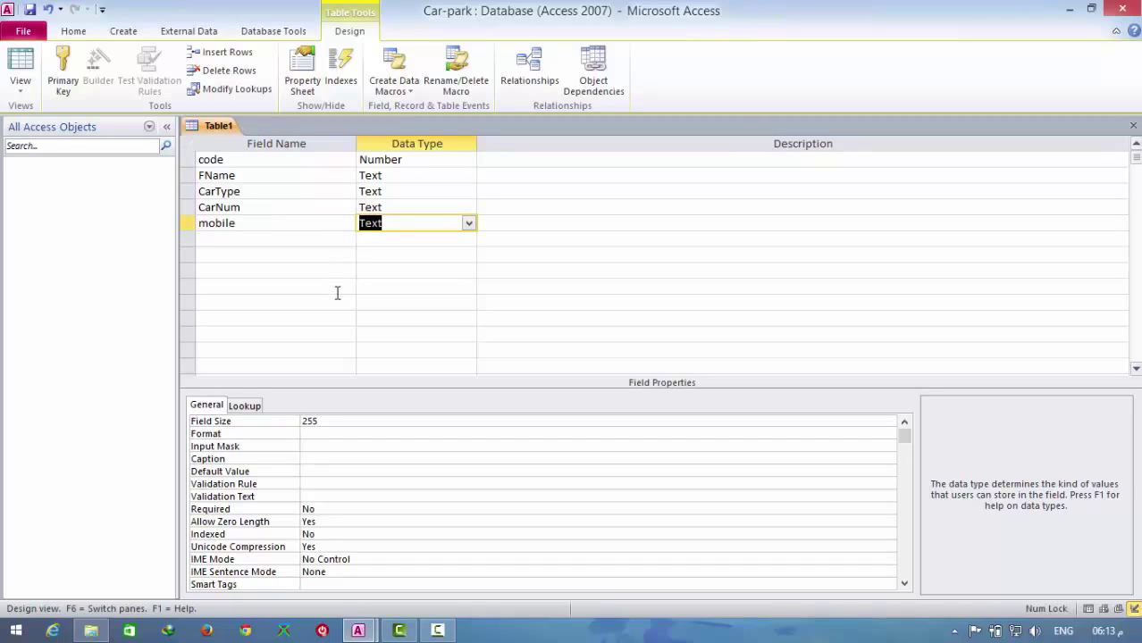
# - Make the code field the table's primary key
pyautogui.click(189, 159)
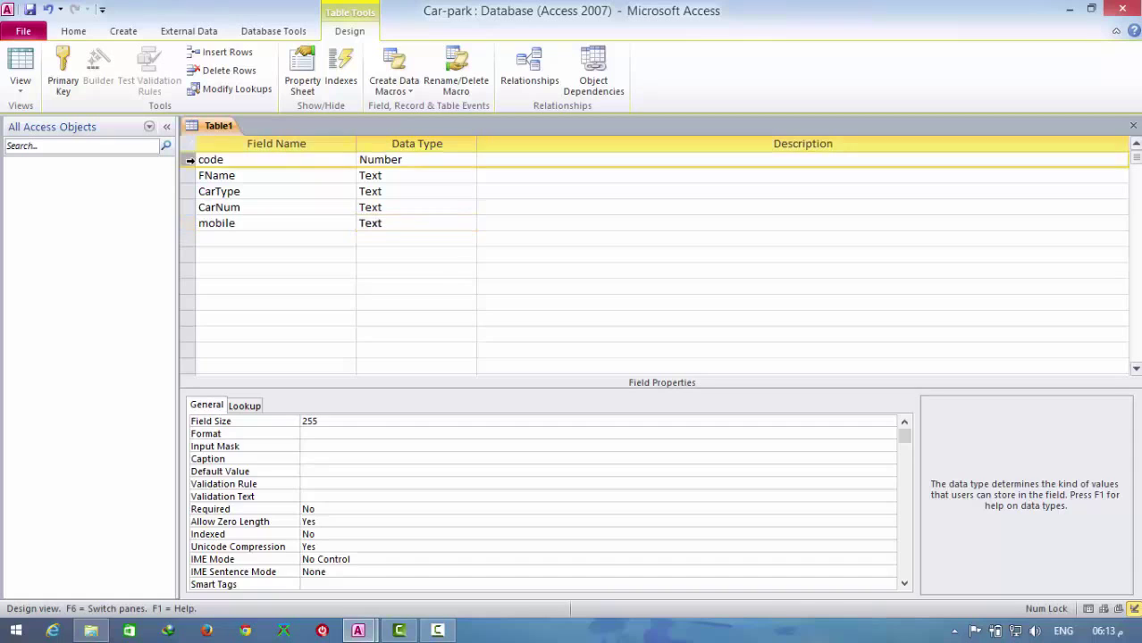
pyautogui.click(62, 83)
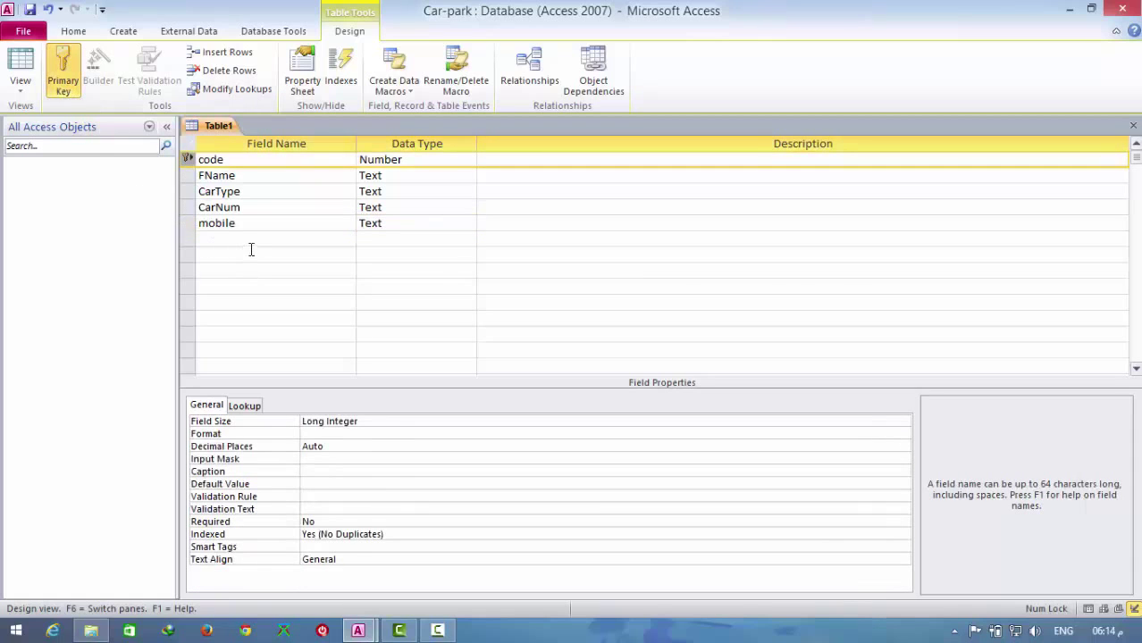
# - Review each field of the table from code to mobile along with its data type and properties
pyautogui.click(228, 175)
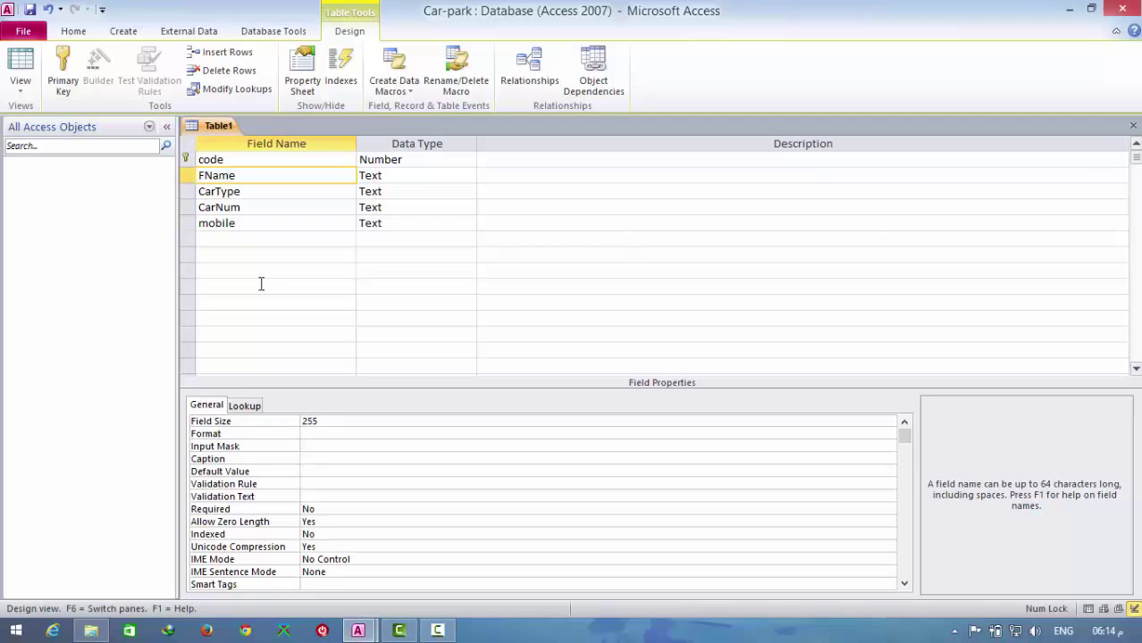
pyautogui.click(236, 161)
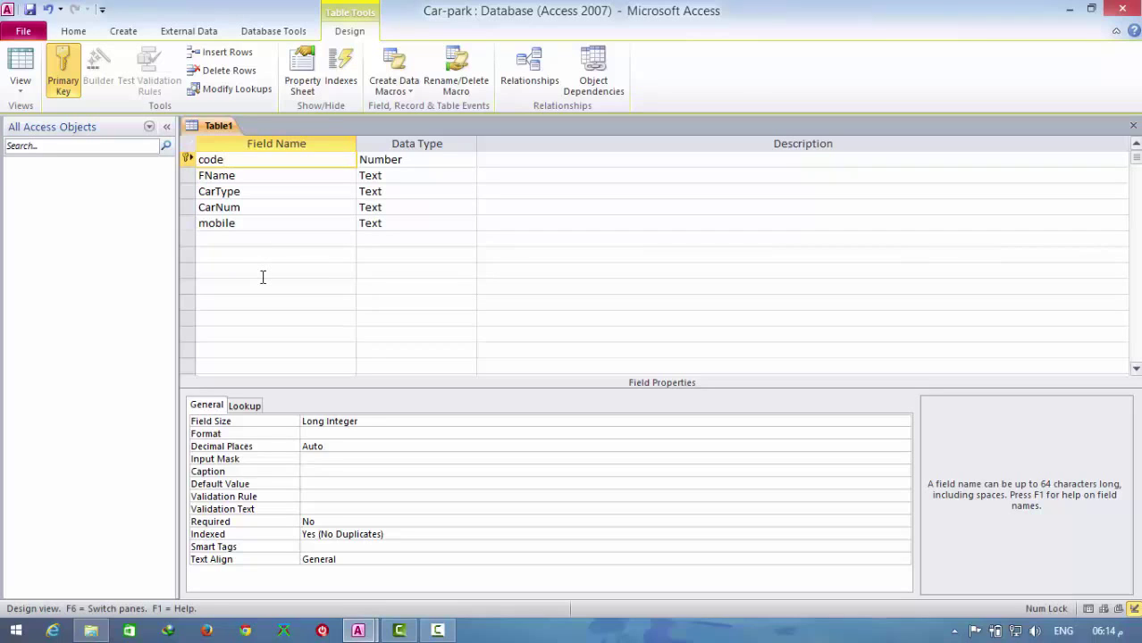
pyautogui.click(270, 175)
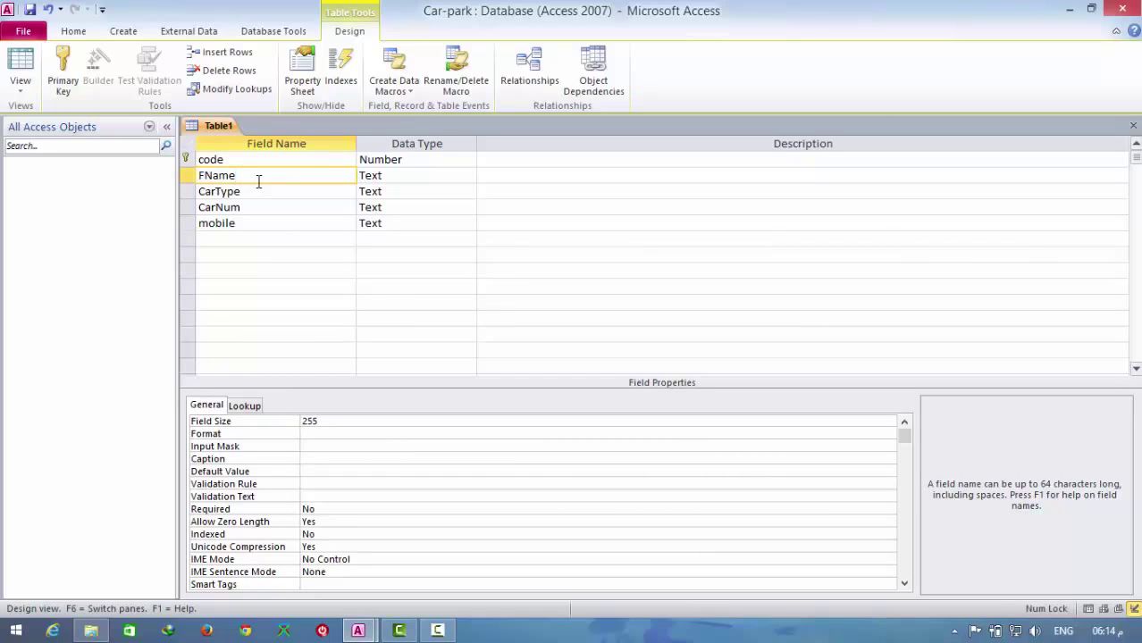
pyautogui.click(262, 191)
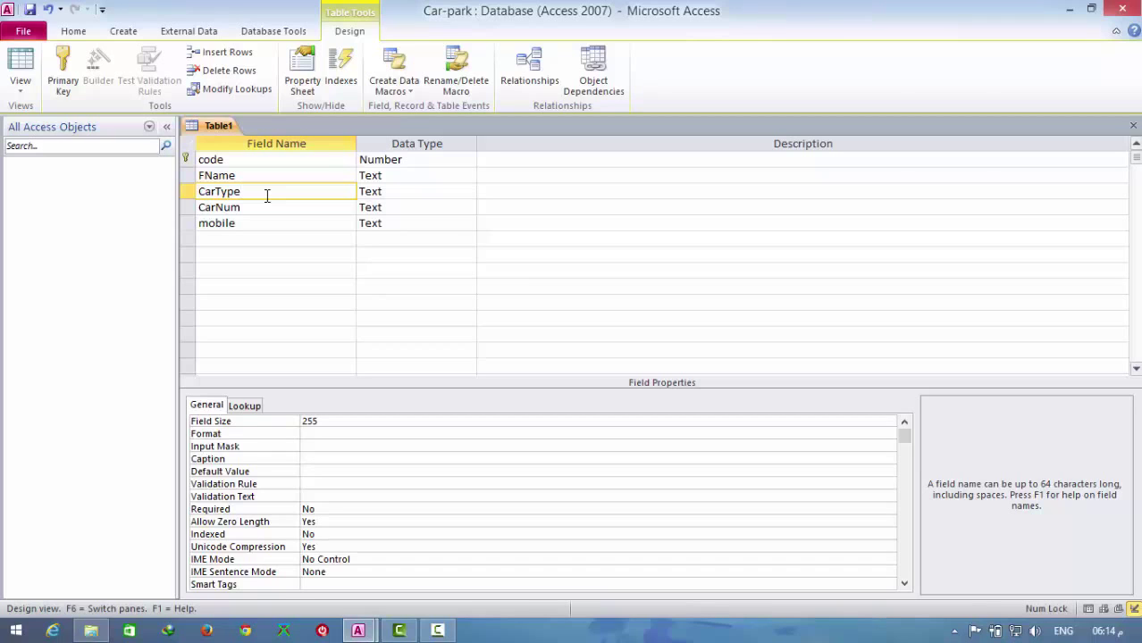
pyautogui.click(271, 211)
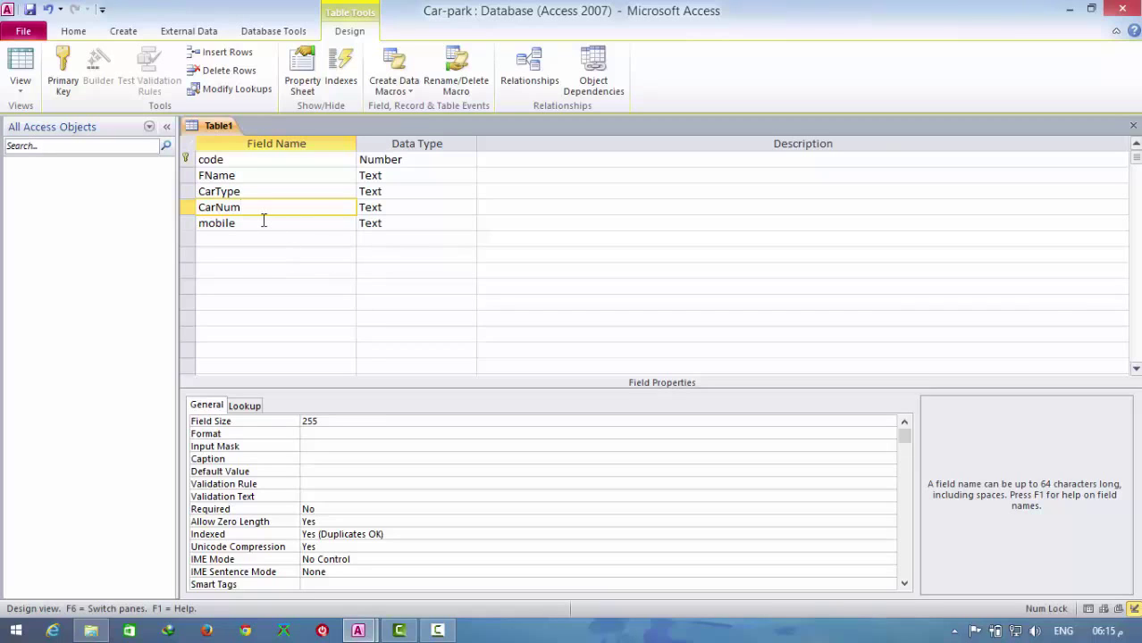
pyautogui.click(262, 224)
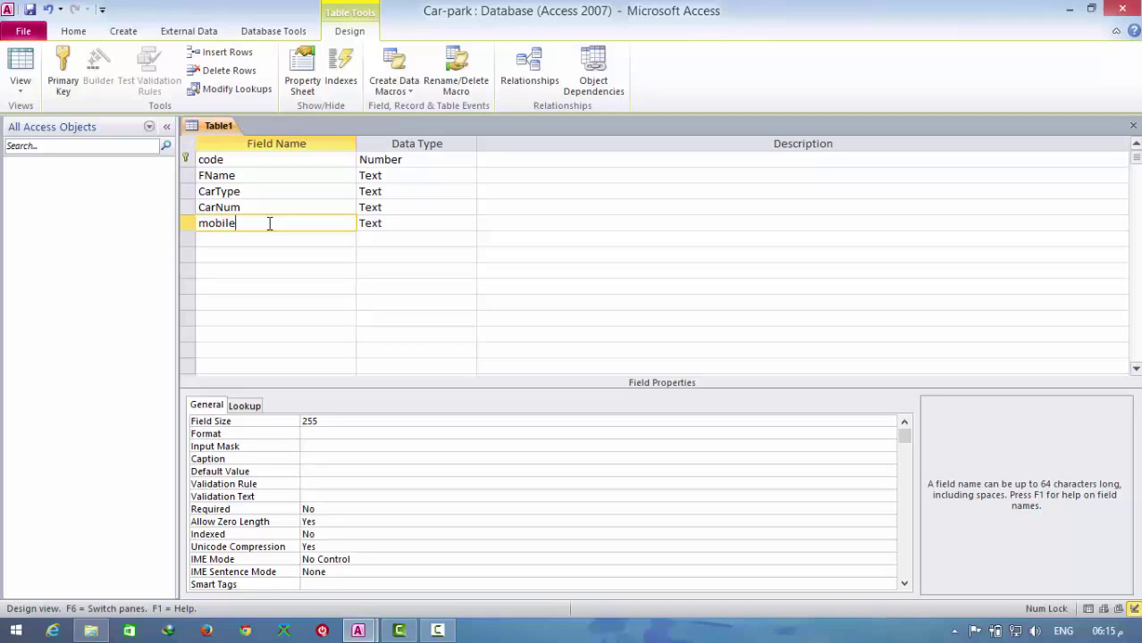
pyautogui.click(259, 164)
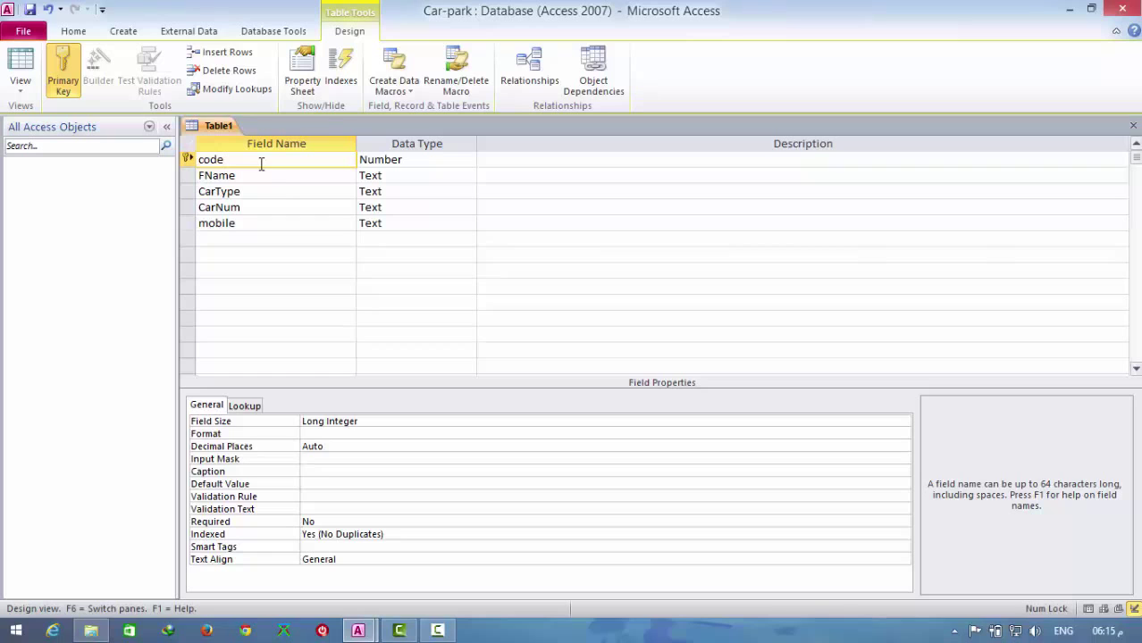
pyautogui.click(272, 204)
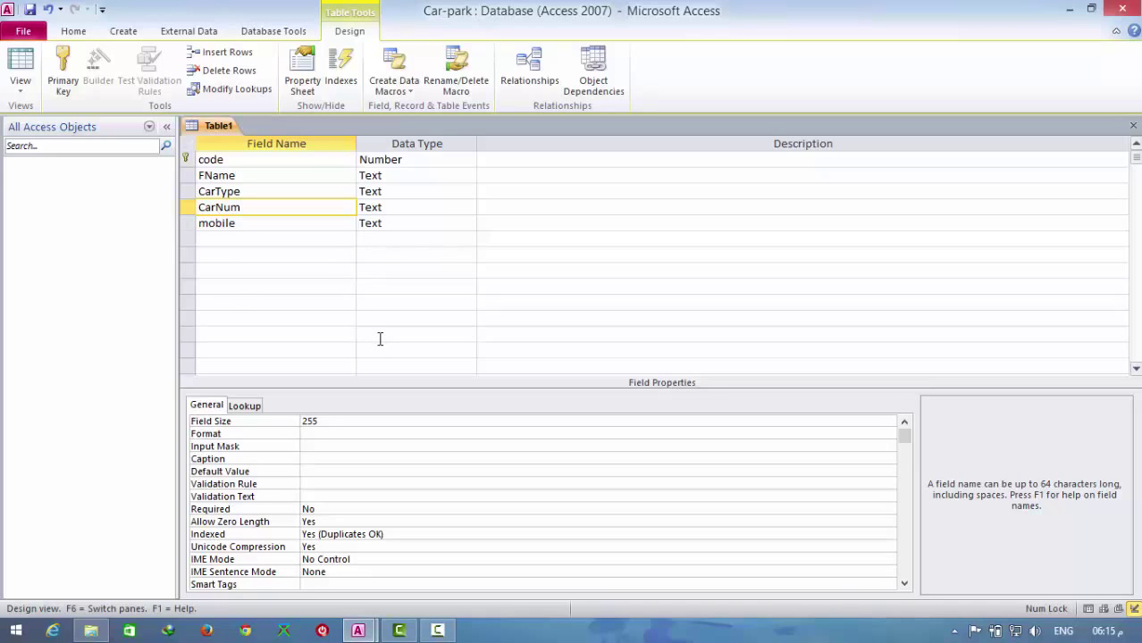
# - Save the table as customer and switch it to Datasheet view
pyautogui.click(29, 10)
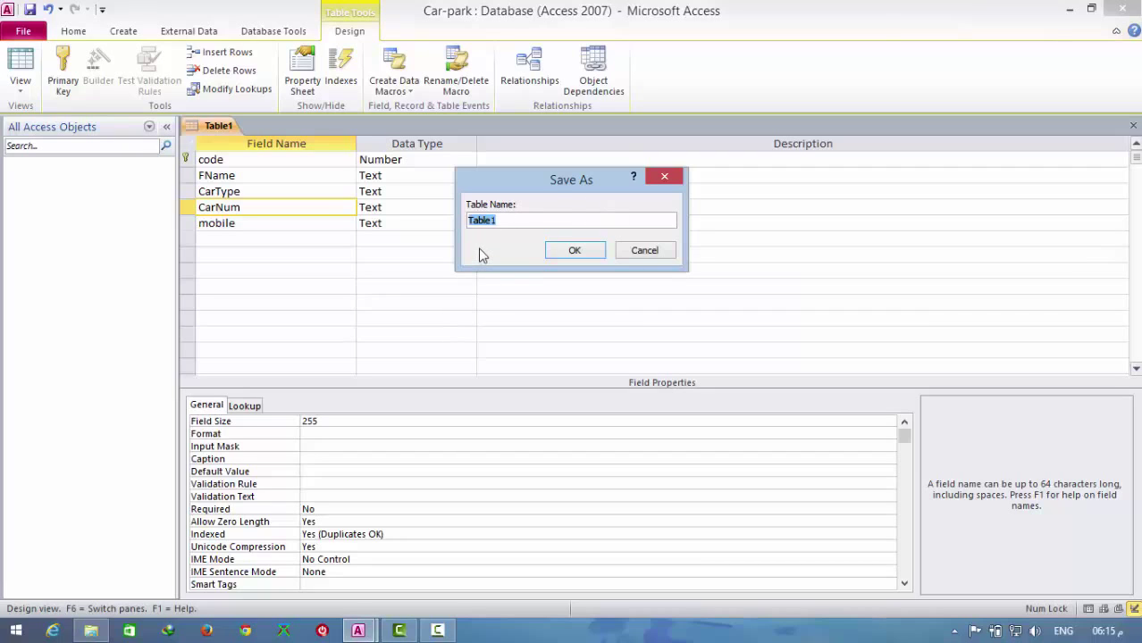
pyautogui.write('customer')
pyautogui.click(578, 252)
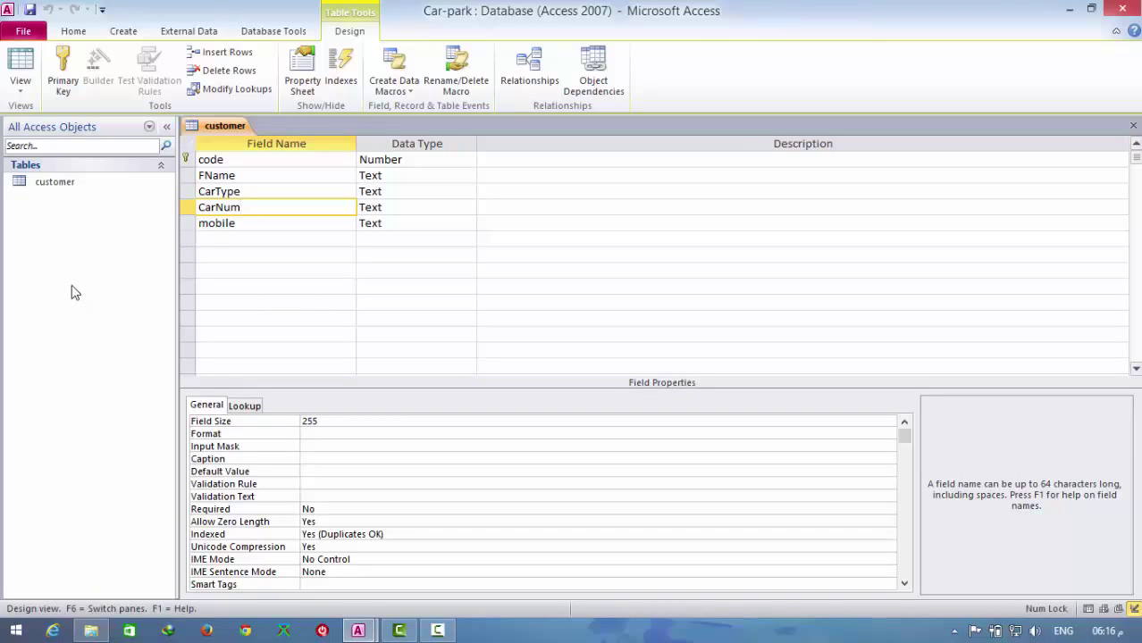
pyautogui.click(19, 65)
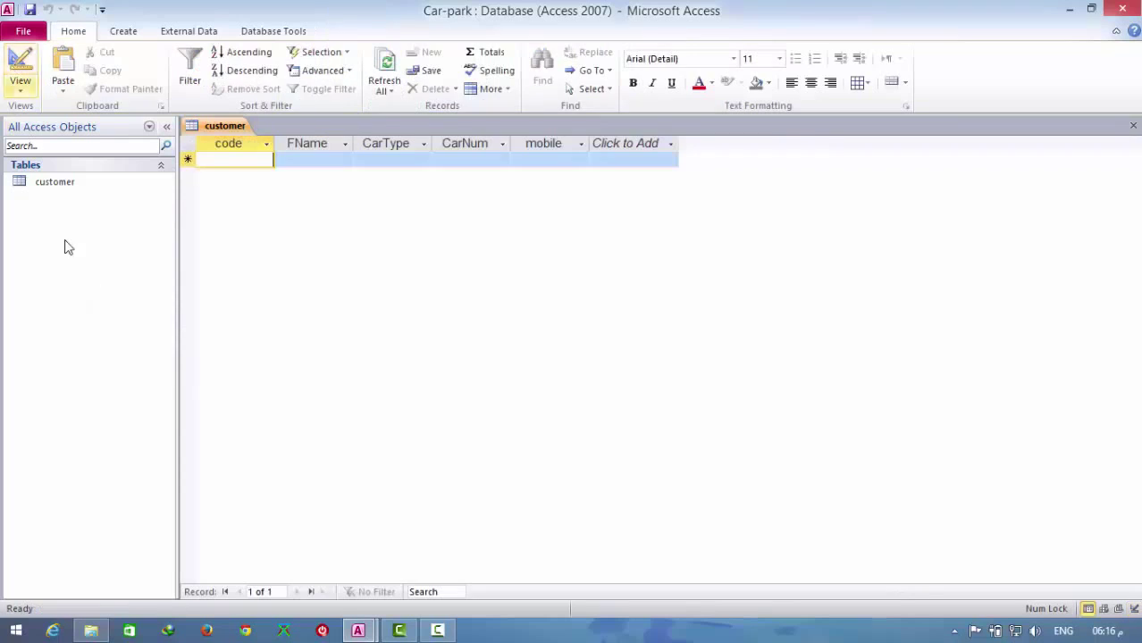